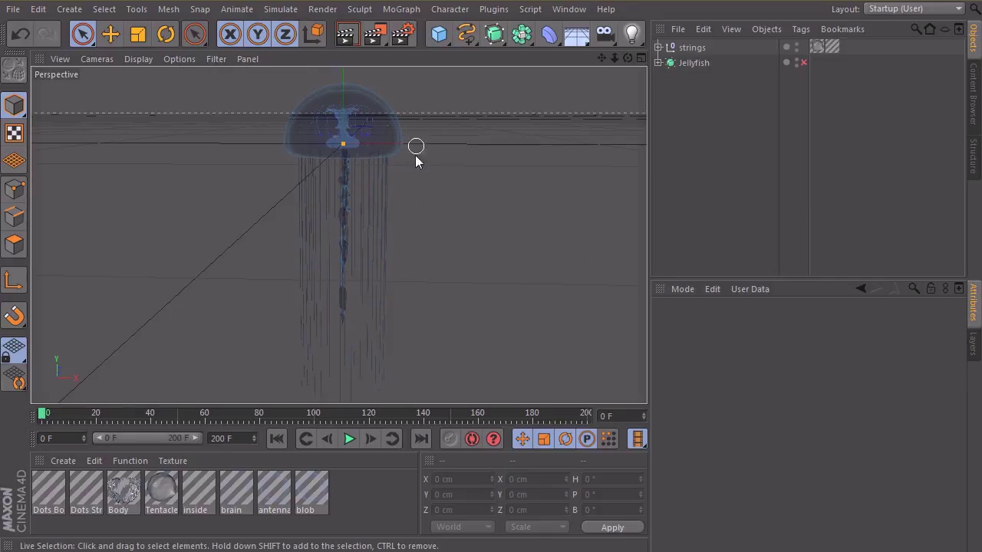
- Examine the jellyfish model's bell, inner parts and hanging tentacles from several distances and angles
{"action": "scroll", "coordinate": [350, 126], "scroll_direction": "up", "scroll_amount": 8}
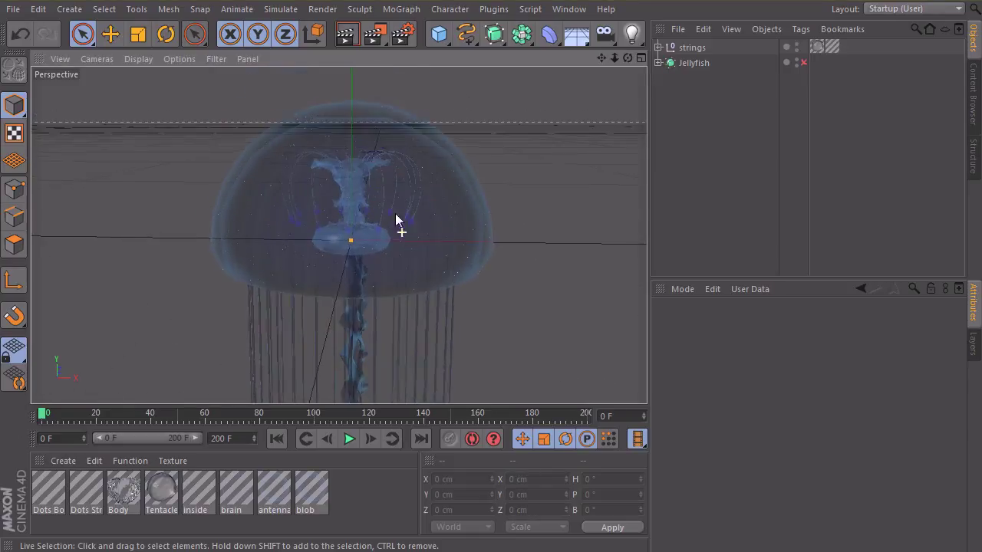
{"action": "left_click", "coordinate": [450, 197]}
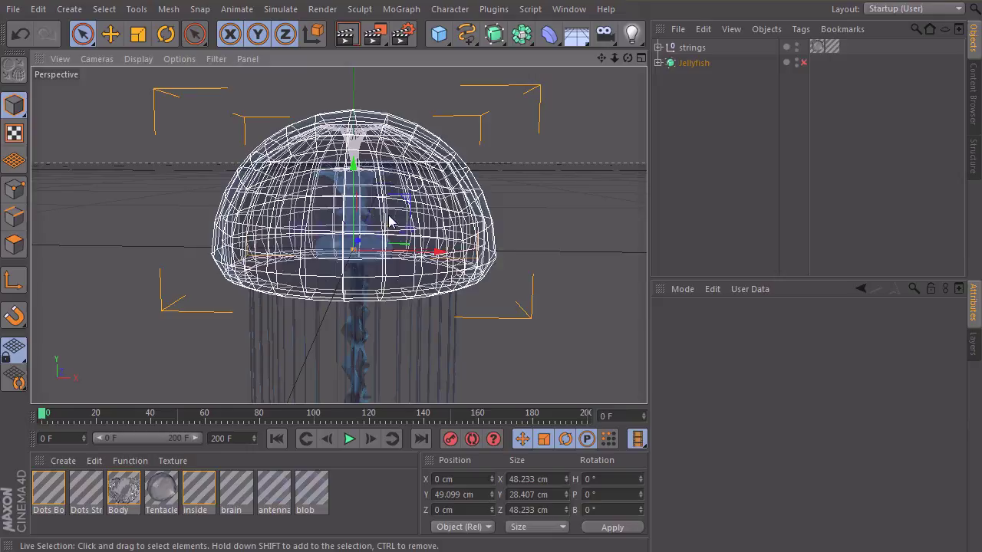
{"action": "left_click", "coordinate": [495, 255]}
{"action": "right_click_drag", "start_coordinate": [461, 239], "coordinate": [378, 232], "text": "alt"}
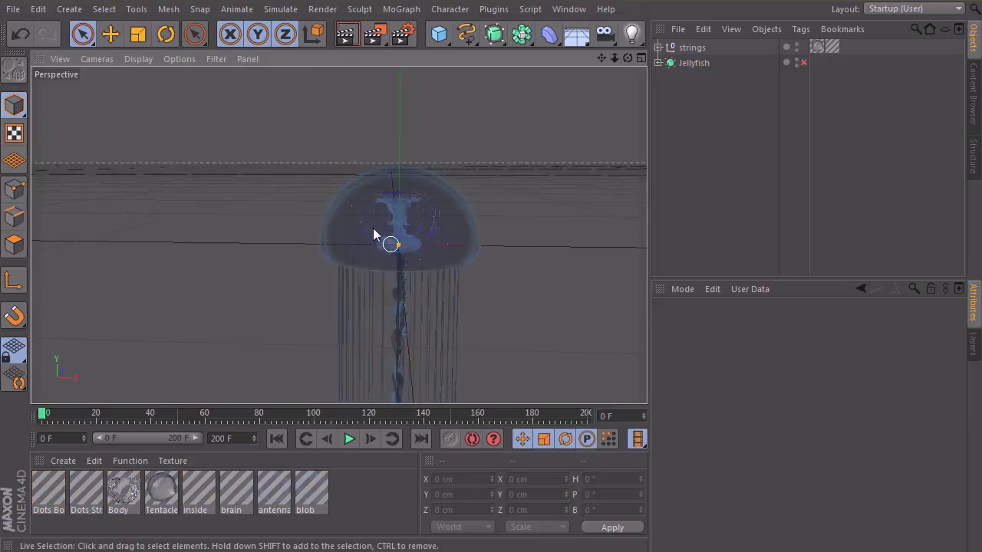
{"action": "middle_click_drag", "start_coordinate": [386, 236], "coordinate": [342, 123], "text": "alt"}
{"action": "right_click_drag", "start_coordinate": [410, 161], "coordinate": [383, 161], "text": "alt"}
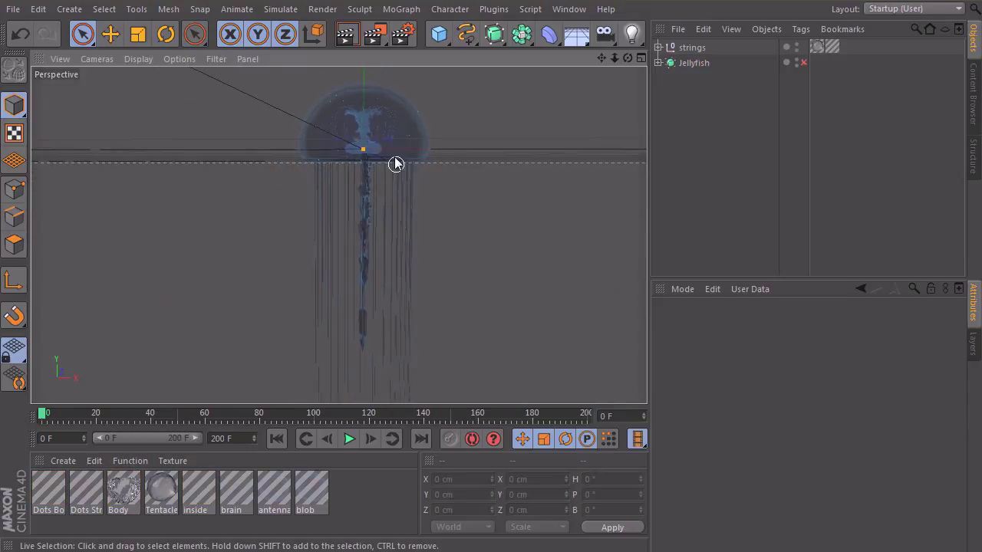
{"action": "left_click_drag", "start_coordinate": [390, 152], "coordinate": [268, 310], "text": "alt"}
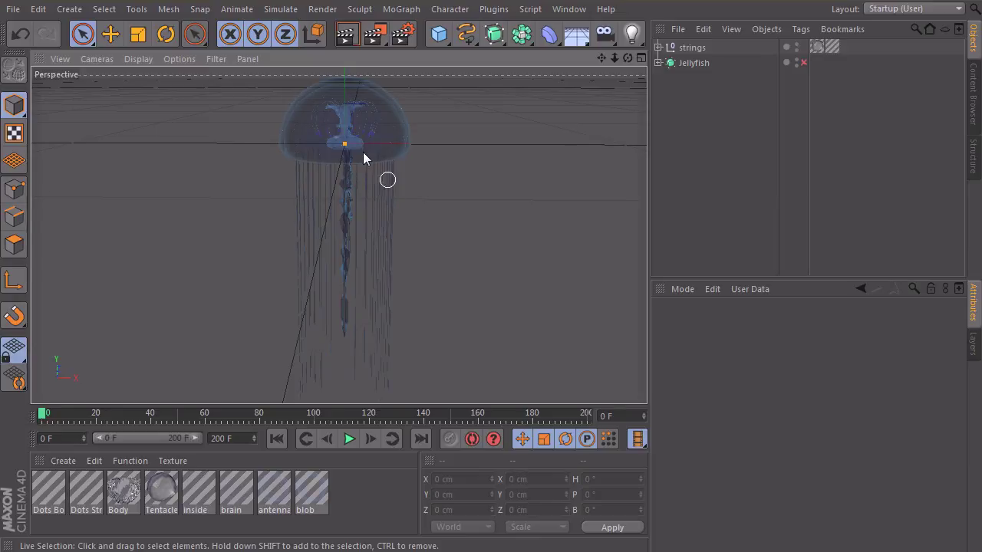
{"action": "left_click_drag", "start_coordinate": [363, 153], "coordinate": [357, 173], "text": "alt"}
{"action": "left_click_drag", "start_coordinate": [383, 135], "coordinate": [382, 143], "text": "alt"}
- Select the Jellyfish HyperNURBS and the strings null in turn, and inspect the strings hanging below the bell
{"action": "left_click", "coordinate": [688, 47]}
{"action": "left_click", "coordinate": [692, 61]}
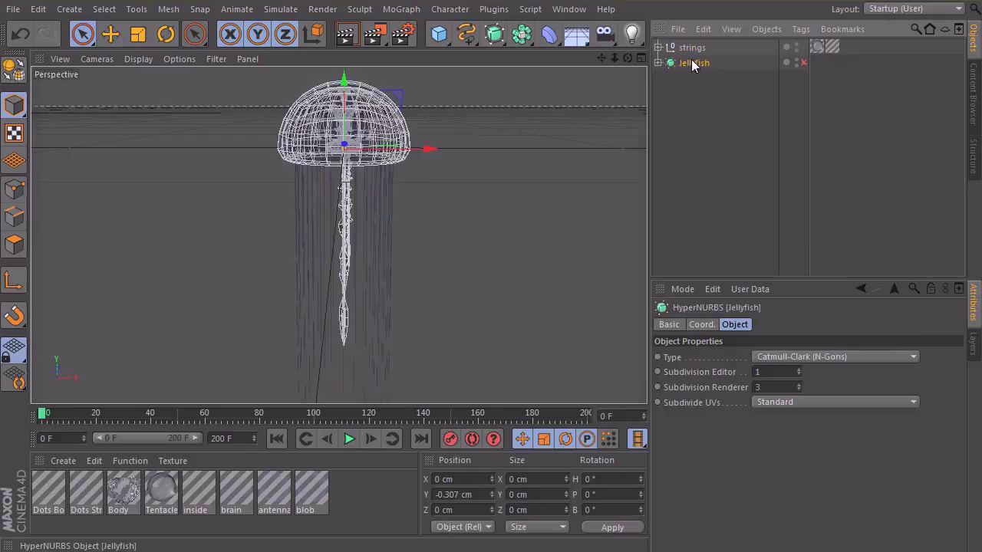
{"action": "left_click", "coordinate": [697, 48]}
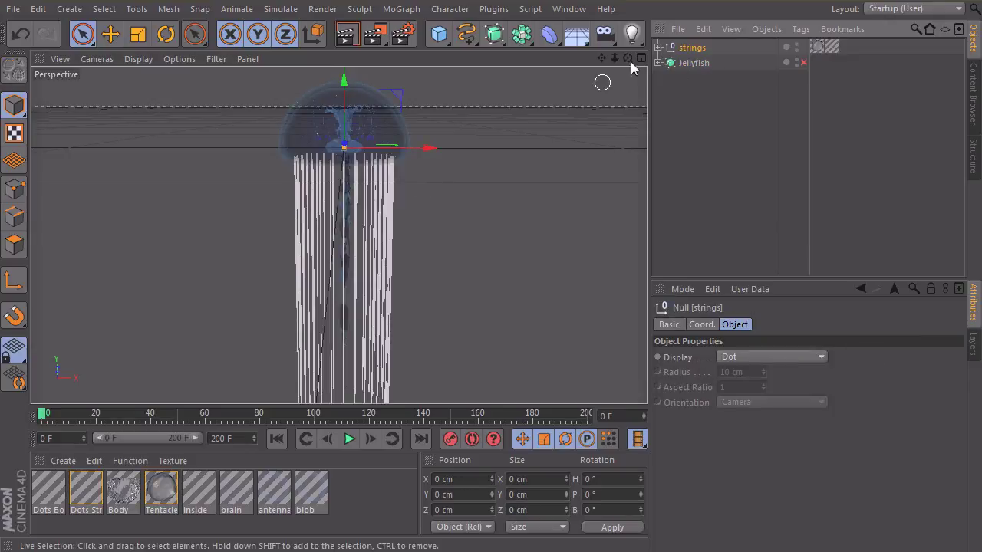
{"action": "right_click_drag", "start_coordinate": [364, 253], "coordinate": [360, 218], "text": "alt"}
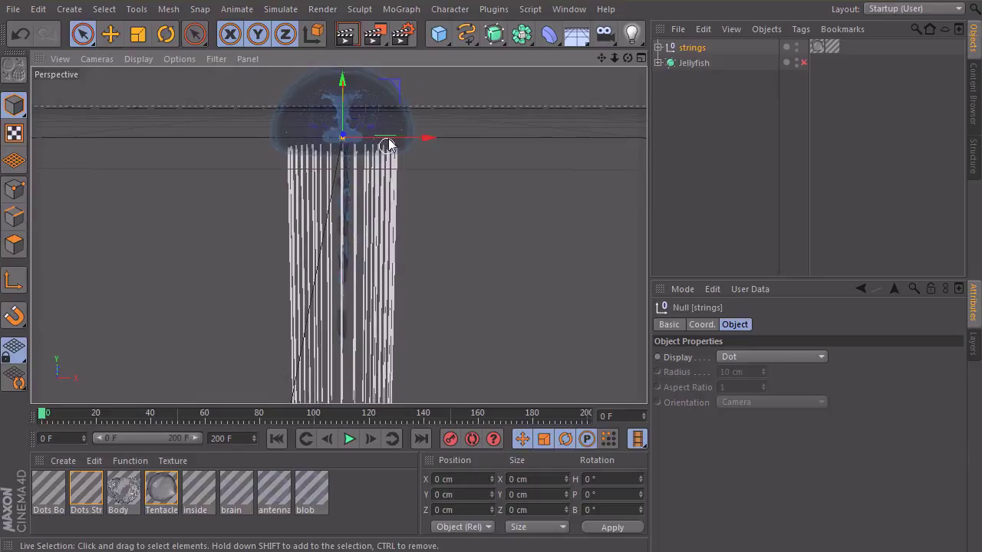
{"action": "right_click_drag", "start_coordinate": [376, 143], "coordinate": [523, 100], "text": "alt"}
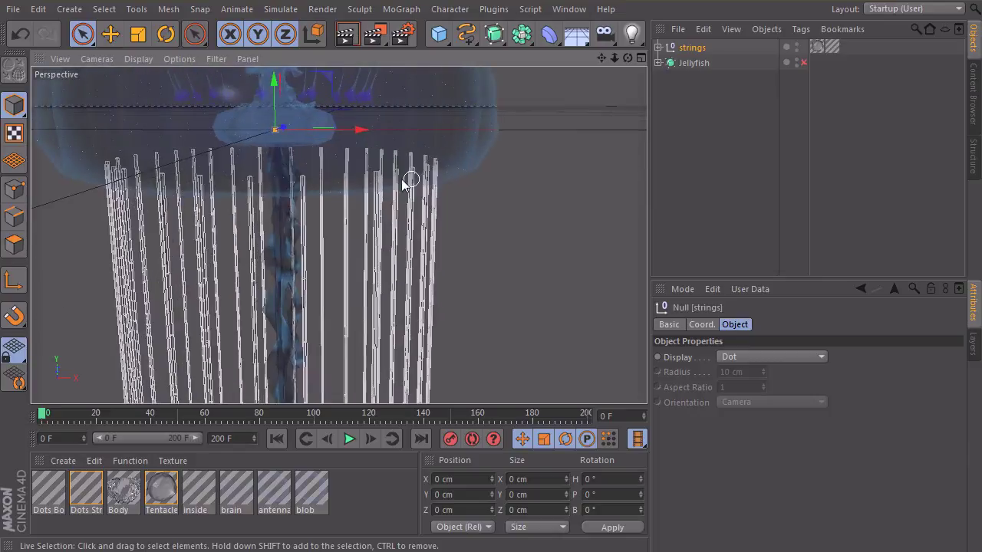
{"action": "right_click_drag", "start_coordinate": [427, 163], "coordinate": [257, 173], "text": "alt"}
{"action": "middle_click_drag", "start_coordinate": [360, 159], "coordinate": [366, 101], "text": "alt"}
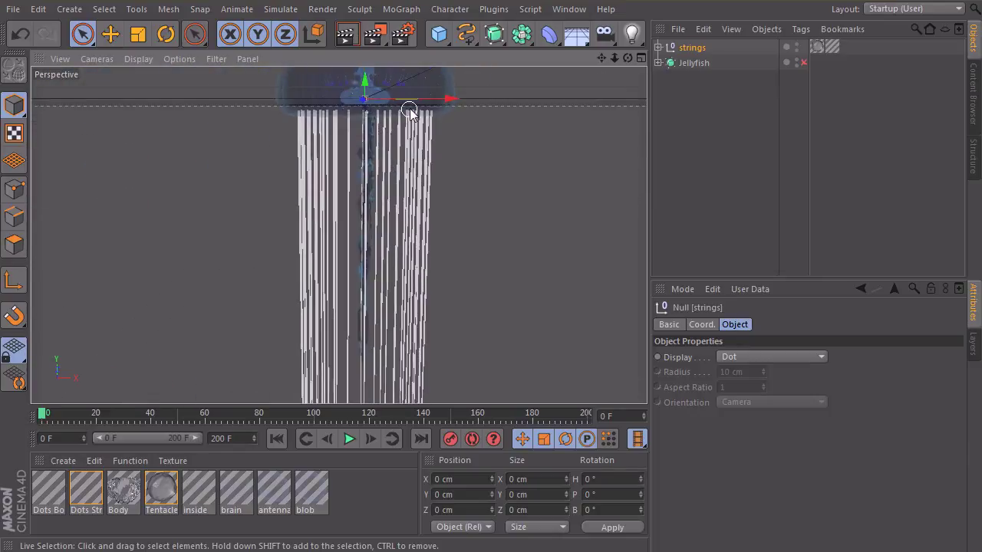
- Expand the strings group in an enlarged object list and select two neighbouring strings at the bell's edge in the viewport
{"action": "left_click", "coordinate": [658, 48]}
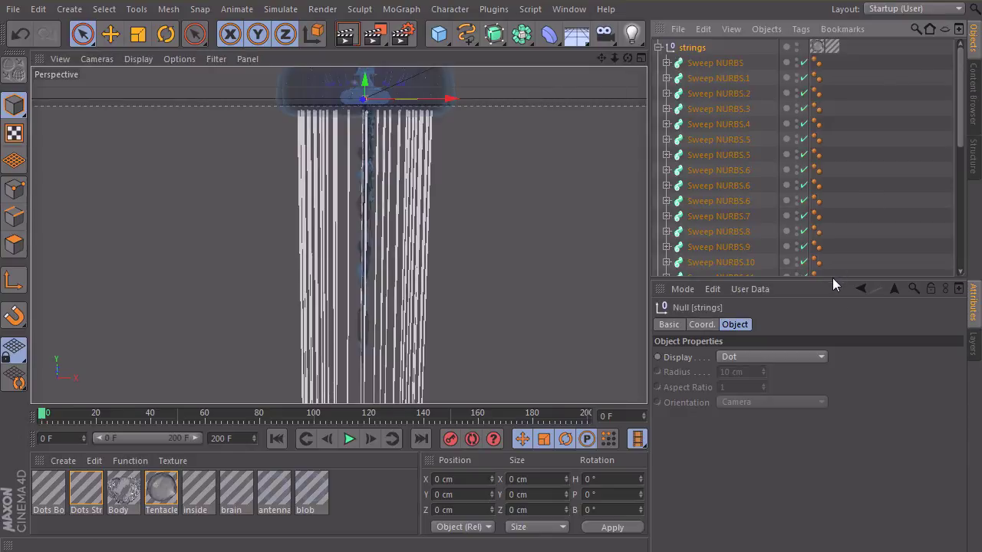
{"action": "left_click_drag", "start_coordinate": [832, 278], "coordinate": [831, 434]}
{"action": "right_click_drag", "start_coordinate": [504, 251], "coordinate": [414, 247], "text": "alt"}
{"action": "left_click_drag", "start_coordinate": [414, 238], "coordinate": [403, 156], "text": "alt"}
{"action": "left_click", "coordinate": [482, 178]}
{"action": "mouse_move", "coordinate": [416, 150]}
{"action": "right_mouse_down", "text": "alt"}
{"action": "mouse_move", "coordinate": [507, 137]}
{"action": "mouse_move", "coordinate": [526, 219]}
{"action": "mouse_move", "coordinate": [424, 167]}
{"action": "right_mouse_up", "text": "alt"}
{"action": "left_click", "coordinate": [506, 141]}
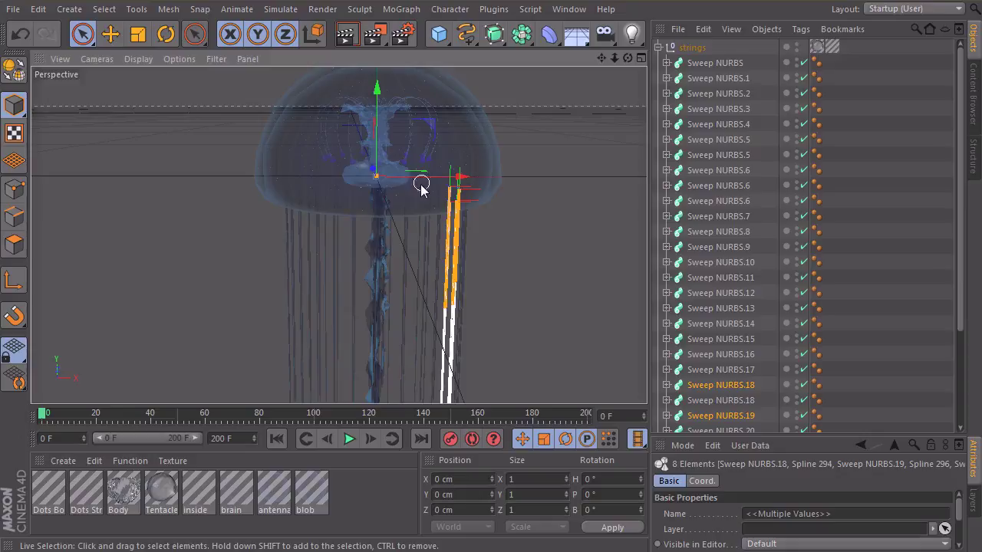
{"action": "left_click_drag", "start_coordinate": [449, 213], "coordinate": [304, 203], "text": "alt"}
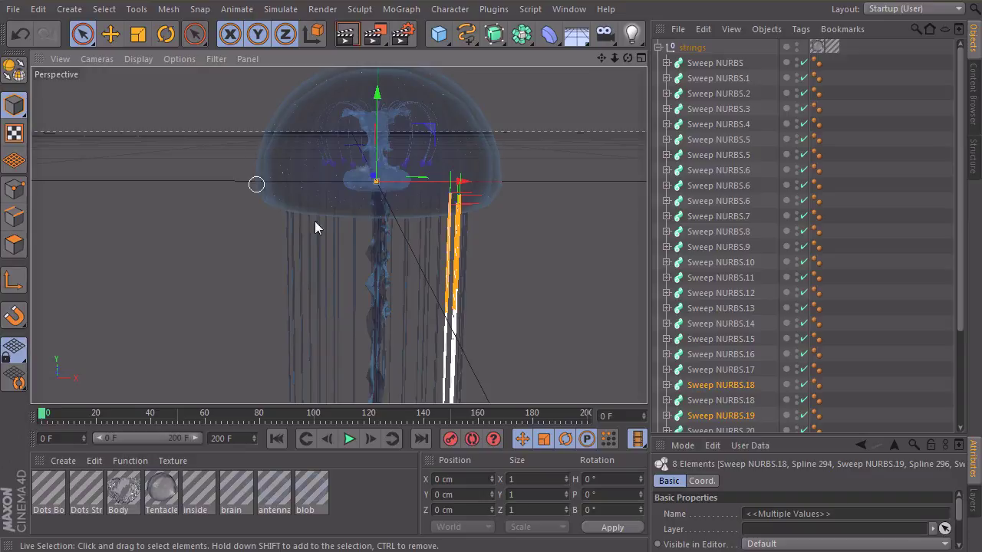
- Inspect the first Sweep NURBS in the strings group together with its n-Side profile and Spline 273
{"action": "left_click", "coordinate": [677, 63]}
{"action": "left_click", "coordinate": [667, 63]}
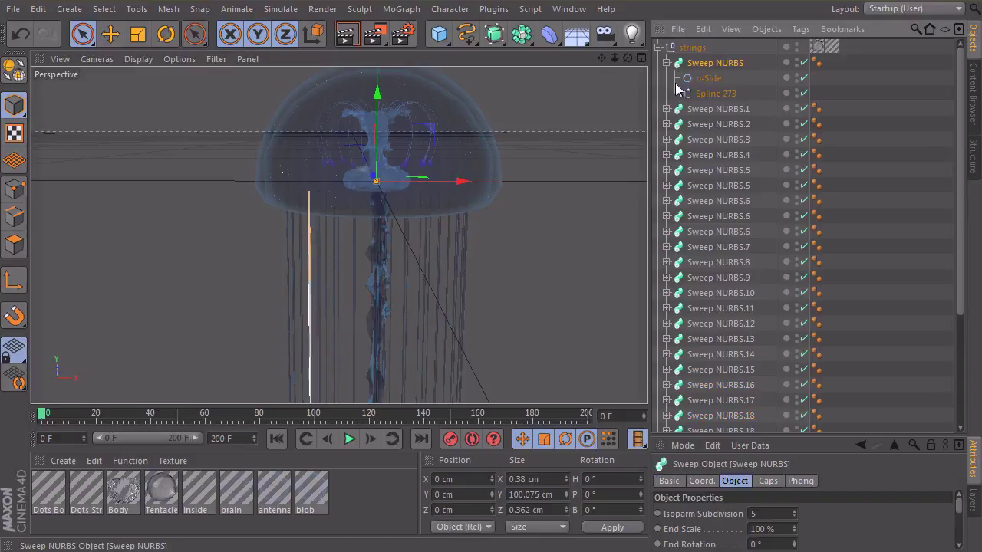
{"action": "left_click", "coordinate": [707, 79]}
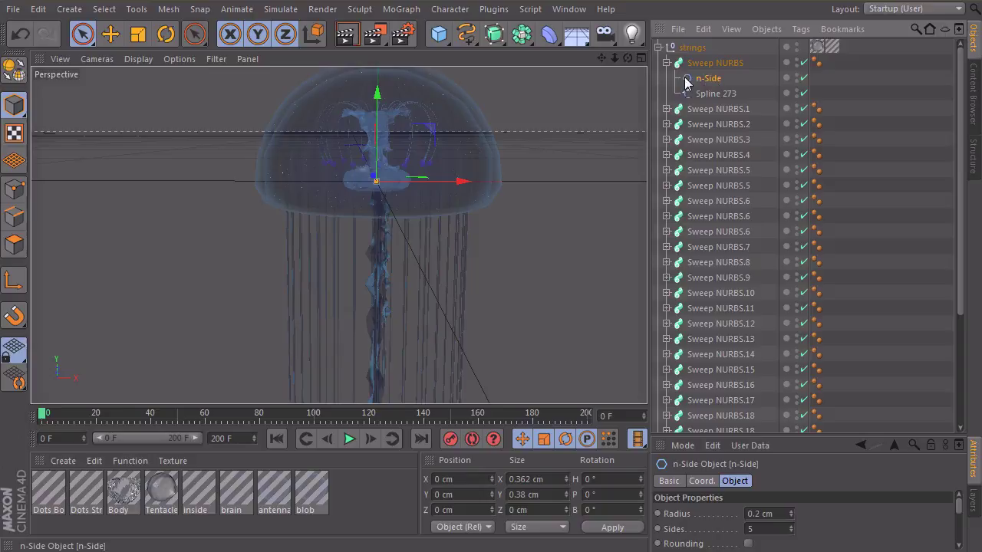
{"action": "left_click", "coordinate": [712, 92]}
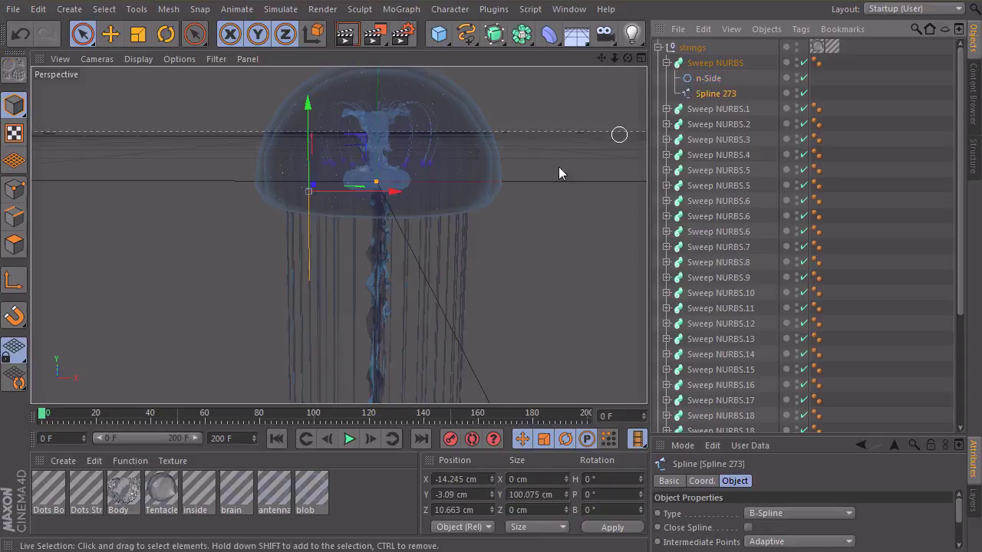
{"action": "left_click", "coordinate": [667, 63]}
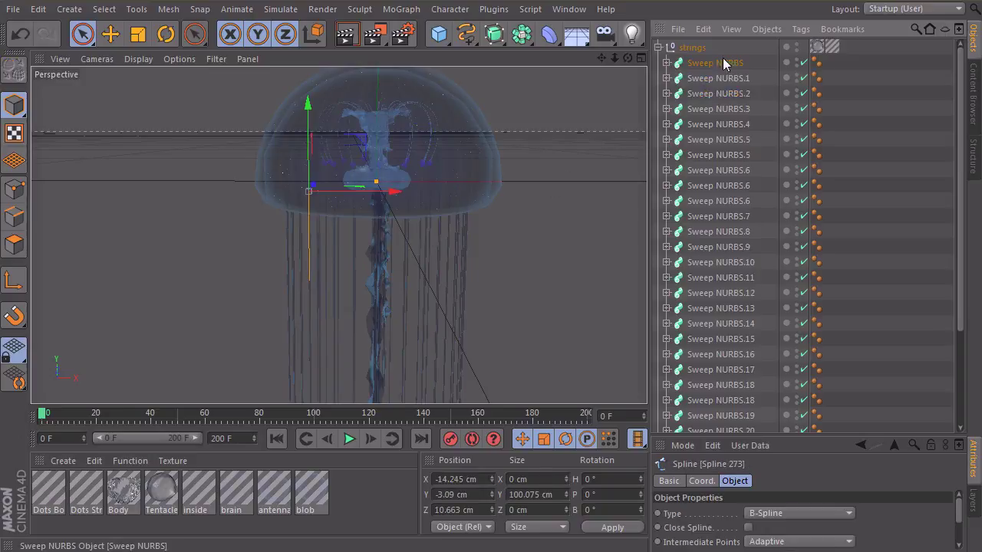
- Compare the n-Side Instance inside Sweep NURBS.2 with the original n-Side profile in the first Sweep NURBS, and collapse both sweeps
{"action": "left_click", "coordinate": [702, 93]}
{"action": "left_click", "coordinate": [667, 93]}
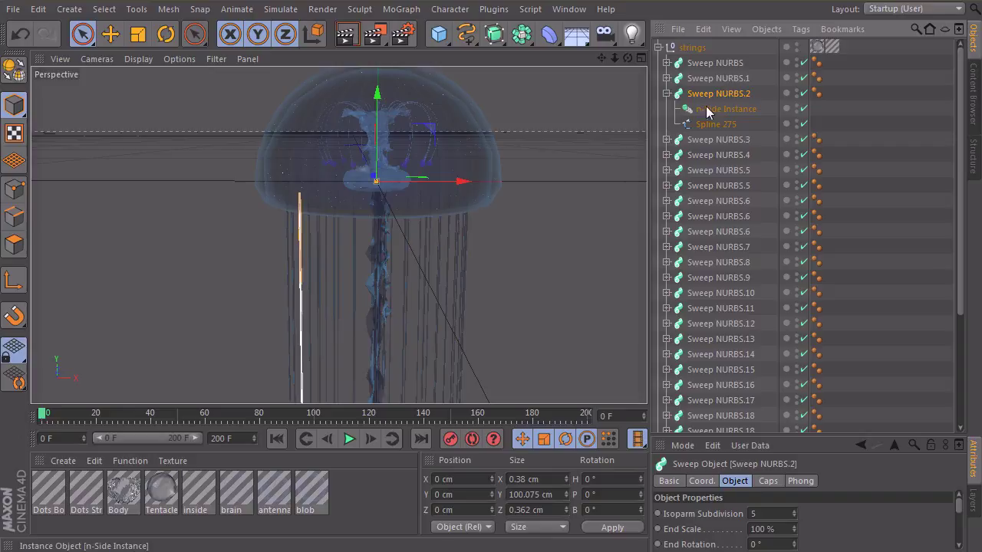
{"action": "left_click", "coordinate": [700, 108]}
{"action": "left_click", "coordinate": [667, 63]}
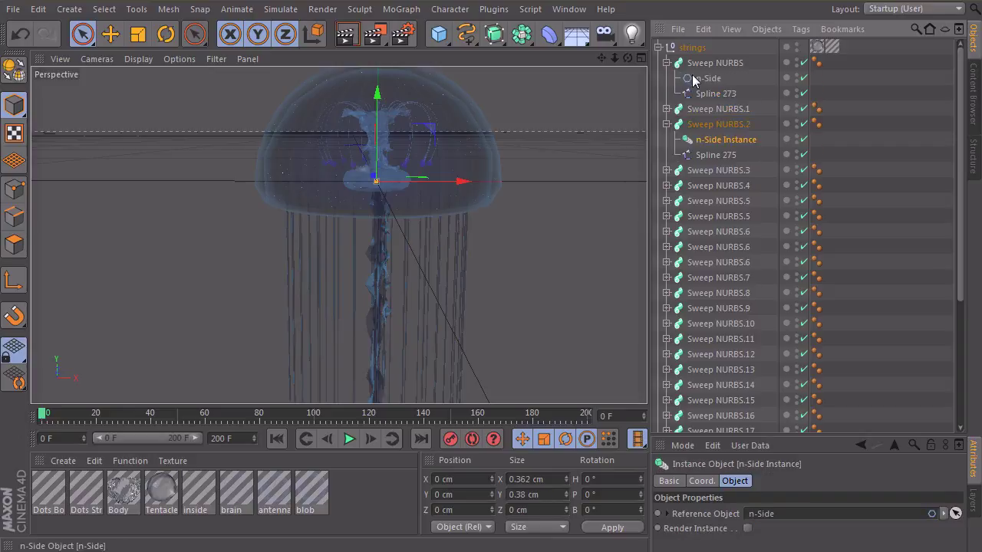
{"action": "left_click", "coordinate": [700, 79]}
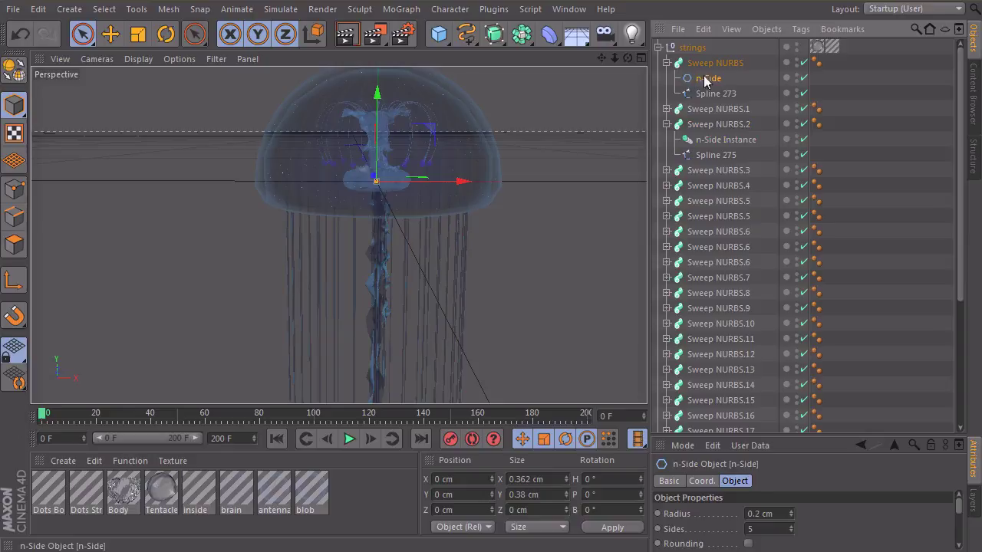
{"action": "left_click", "coordinate": [667, 125]}
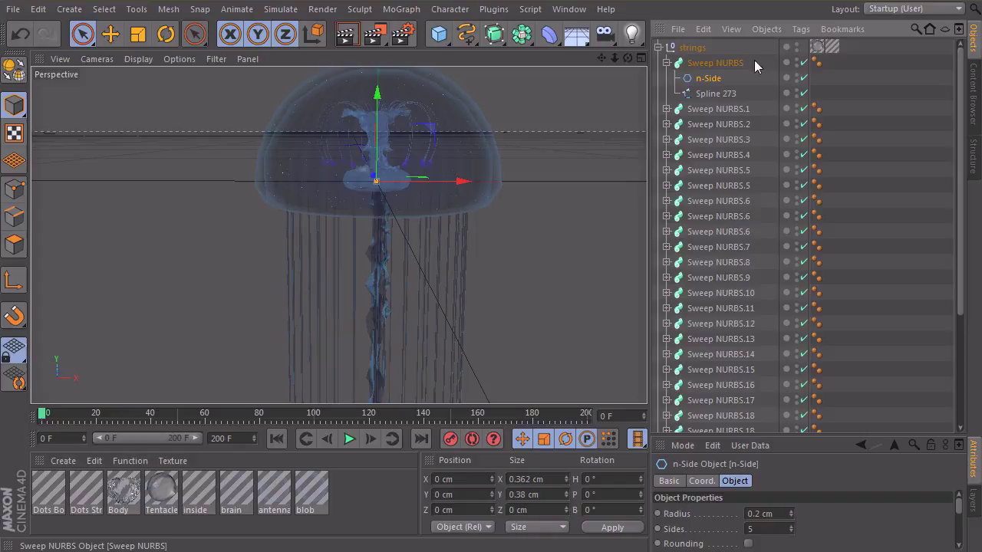
{"action": "left_click", "coordinate": [666, 63]}
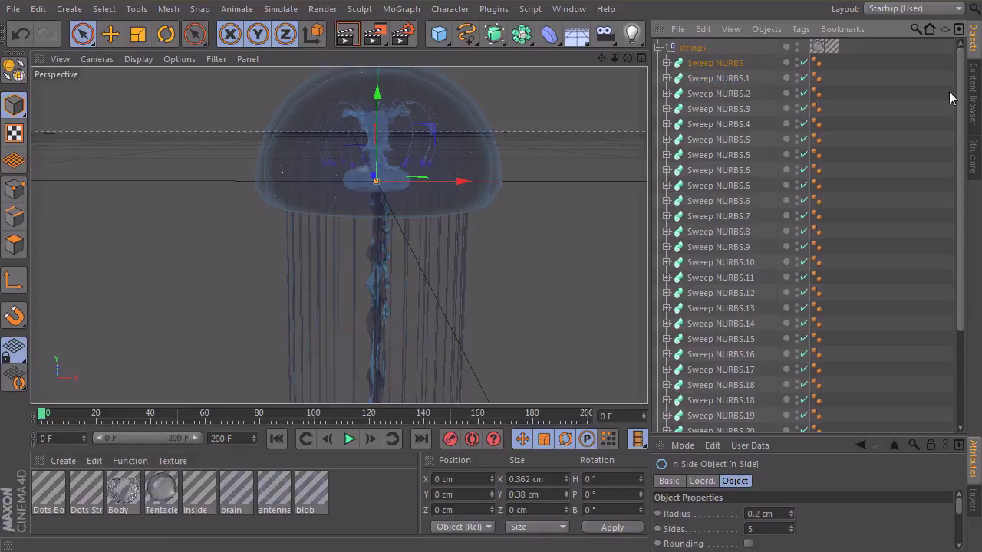
- Collapse the strings group and expand the Jellyfish HyperNURBS object
{"action": "mouse_move", "coordinate": [959, 95]}
{"action": "left_mouse_down"}
{"action": "mouse_move", "coordinate": [967, 227]}
{"action": "mouse_move", "coordinate": [961, 77]}
{"action": "left_mouse_up"}
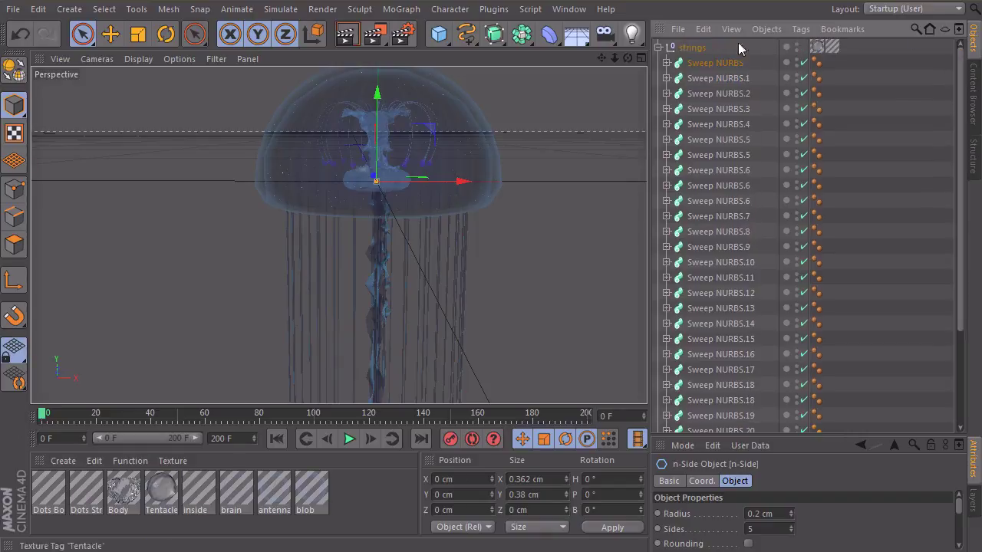
{"action": "left_click", "coordinate": [658, 48]}
{"action": "left_click", "coordinate": [675, 157]}
{"action": "left_click", "coordinate": [687, 63]}
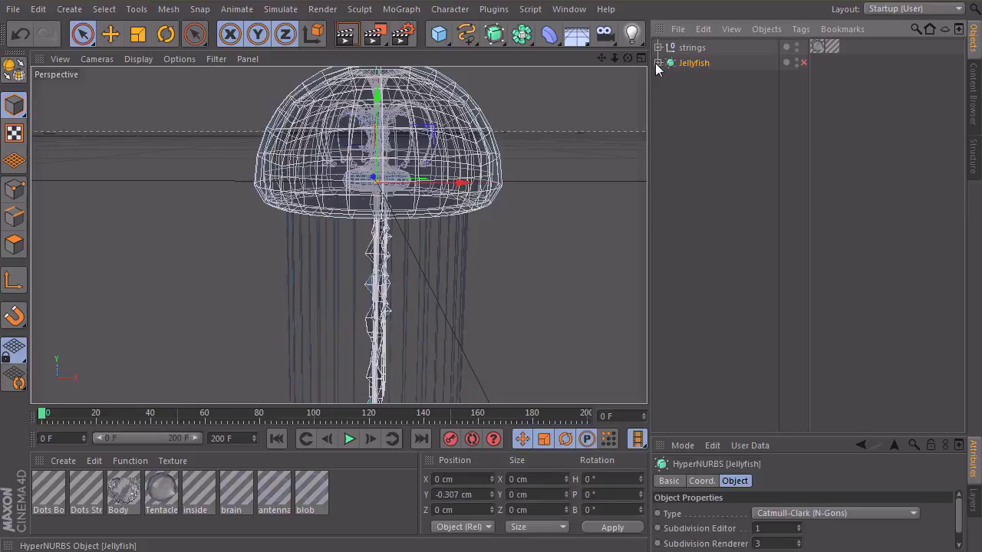
{"action": "left_click", "coordinate": [657, 63]}
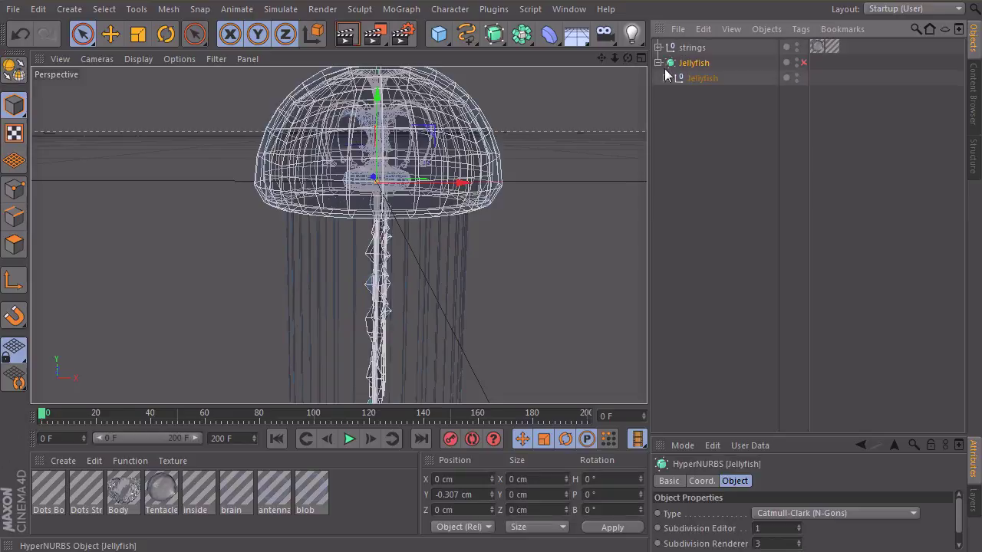
- Enable the Jellyfish HyperNURBS to inspect the smoothed bell up close, and disable it again
{"action": "left_click", "coordinate": [803, 63]}
{"action": "left_click", "coordinate": [803, 62]}
{"action": "left_click", "coordinate": [802, 62]}
{"action": "left_click", "coordinate": [715, 130]}
{"action": "middle_click_drag", "start_coordinate": [379, 136], "coordinate": [353, 170], "text": "alt"}
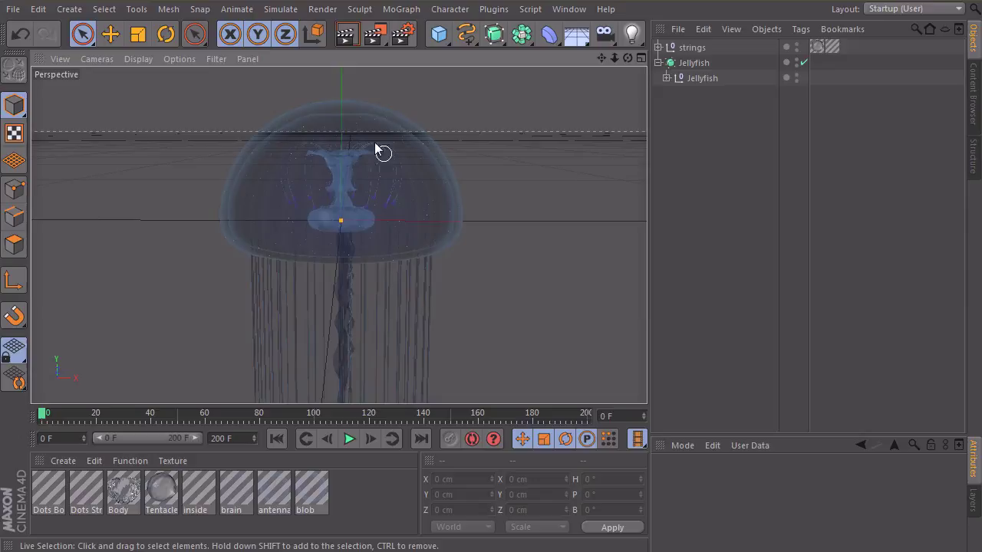
{"action": "scroll", "coordinate": [374, 142], "scroll_direction": "up", "scroll_amount": 3}
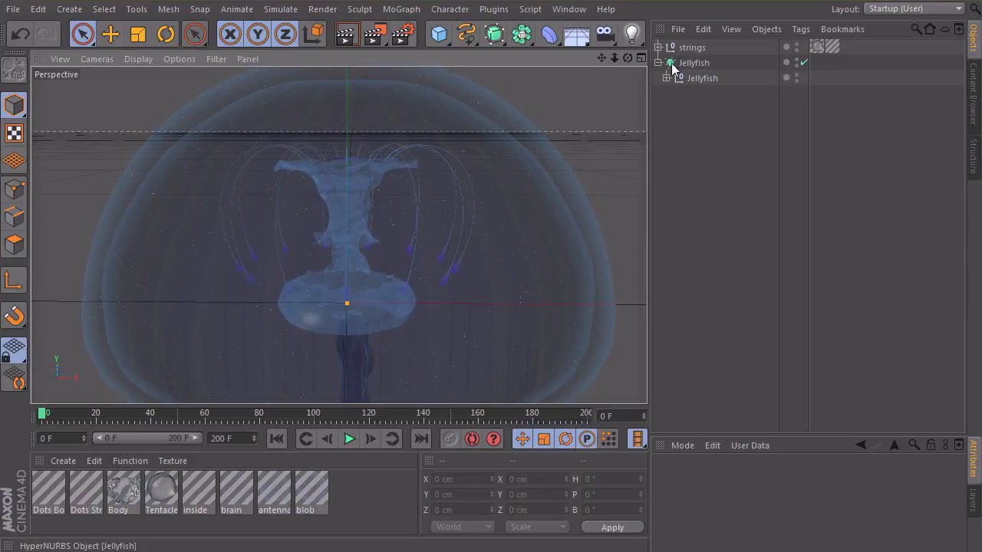
{"action": "left_click", "coordinate": [802, 63]}
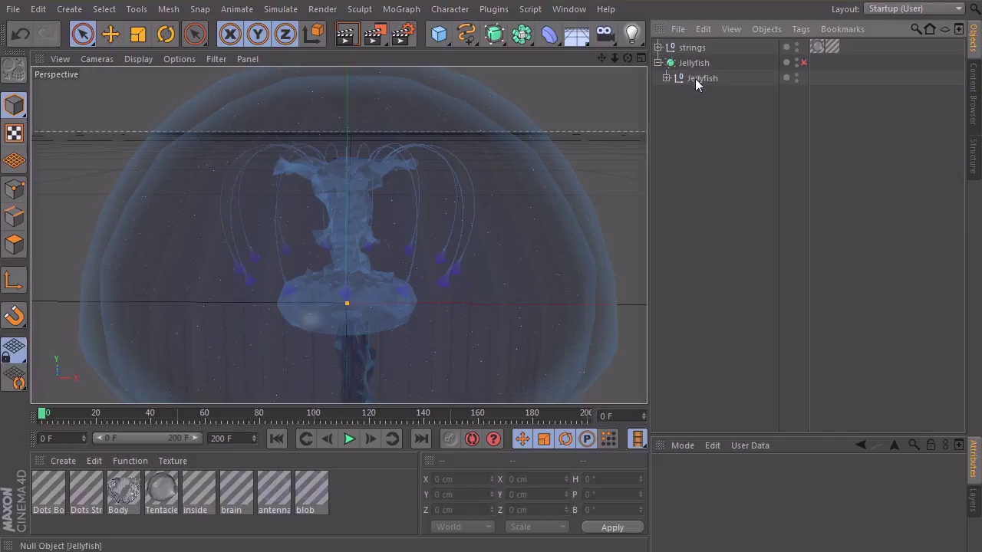
- Expand the Jellyfish null to list its parts, and examine the bell, brain, antenna and tentacles in the model
{"action": "left_click", "coordinate": [667, 78]}
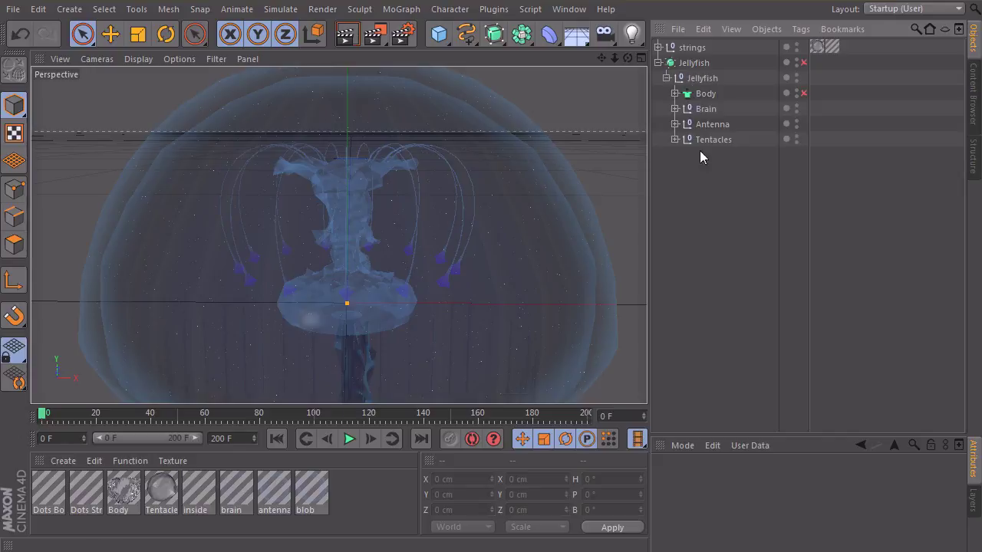
{"action": "right_click_drag", "start_coordinate": [515, 237], "coordinate": [404, 238], "text": "alt"}
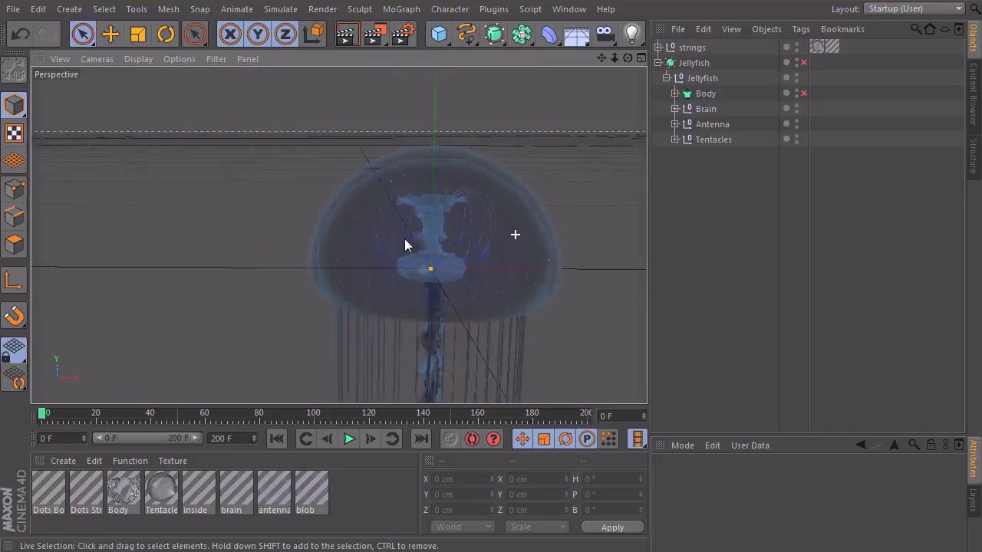
{"action": "middle_click_drag", "start_coordinate": [404, 239], "coordinate": [414, 133], "text": "alt"}
{"action": "left_click_drag", "start_coordinate": [474, 148], "coordinate": [426, 213], "text": "alt"}
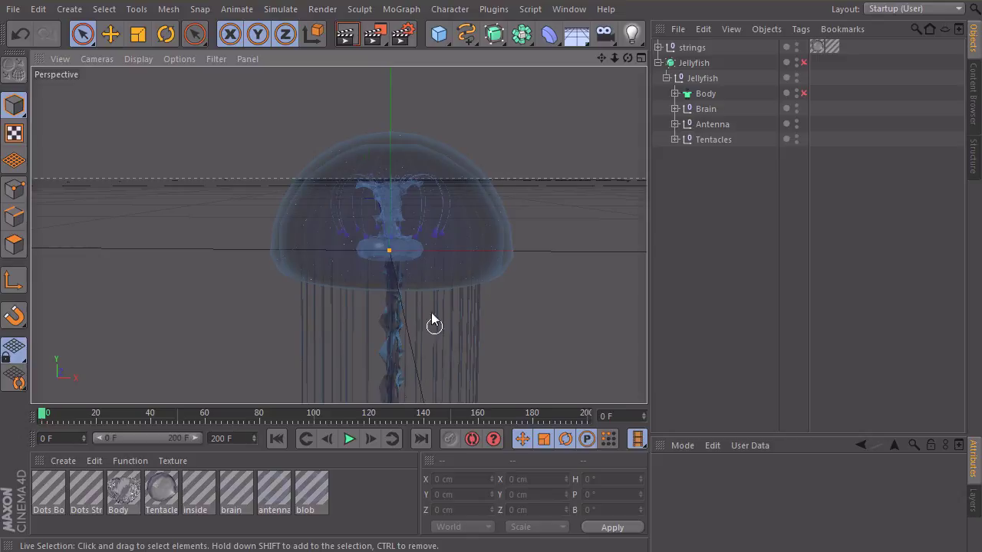
{"action": "scroll", "coordinate": [424, 190], "scroll_direction": "up", "scroll_amount": 4}
{"action": "left_click_drag", "start_coordinate": [412, 202], "coordinate": [429, 219], "text": "alt"}
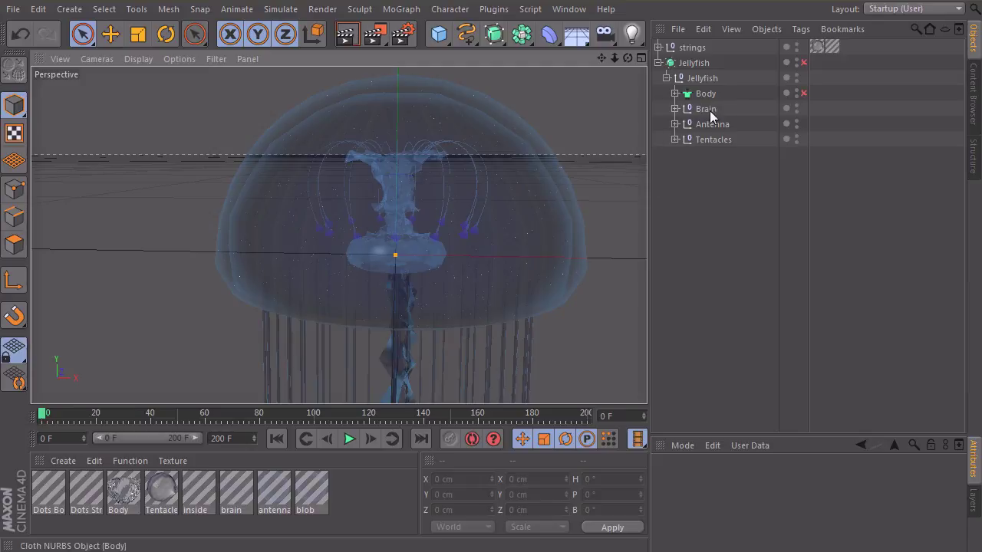
{"action": "mouse_move", "coordinate": [444, 201]}
{"action": "right_mouse_down", "text": "alt"}
{"action": "mouse_move", "coordinate": [421, 198]}
{"action": "mouse_move", "coordinate": [480, 182]}
{"action": "mouse_move", "coordinate": [486, 193]}
{"action": "mouse_move", "coordinate": [441, 189]}
{"action": "right_mouse_up", "text": "alt"}
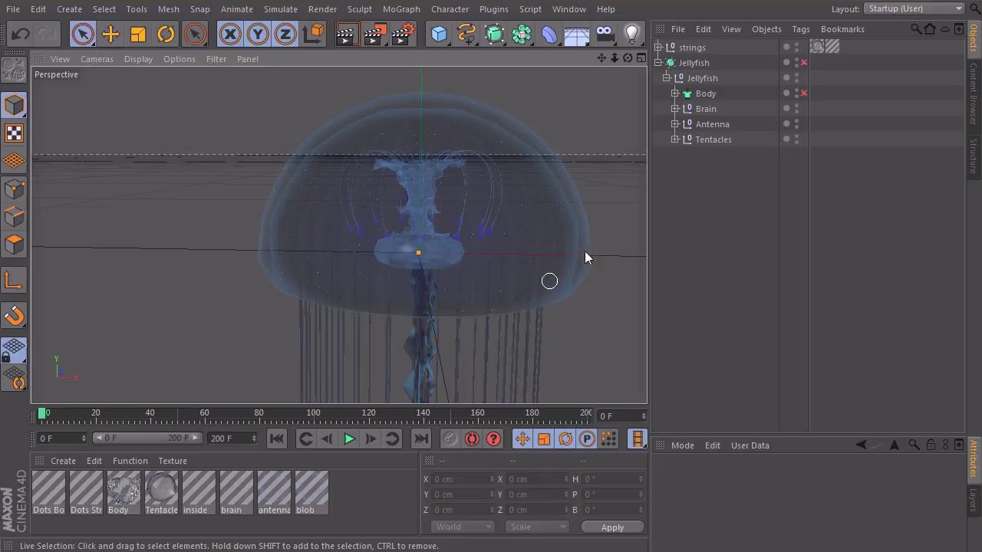
- Select the Body Cloth NURBS and expand it down to its Body mesh
{"action": "left_click", "coordinate": [690, 94]}
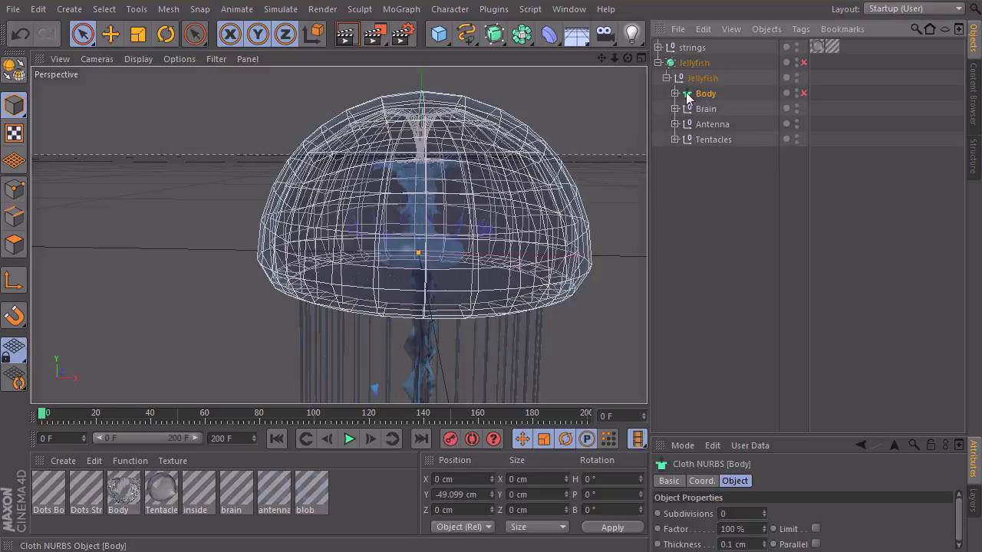
{"action": "left_click", "coordinate": [674, 94]}
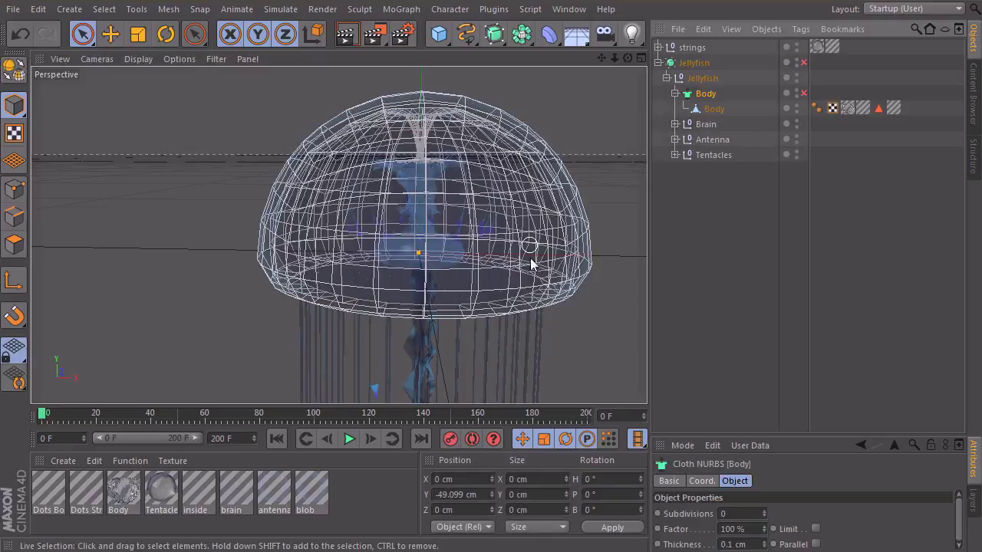
- Select the Body mesh under its Cloth NURBS and examine its surface edge up close
{"action": "left_click", "coordinate": [714, 108]}
{"action": "key", "text": "o"}
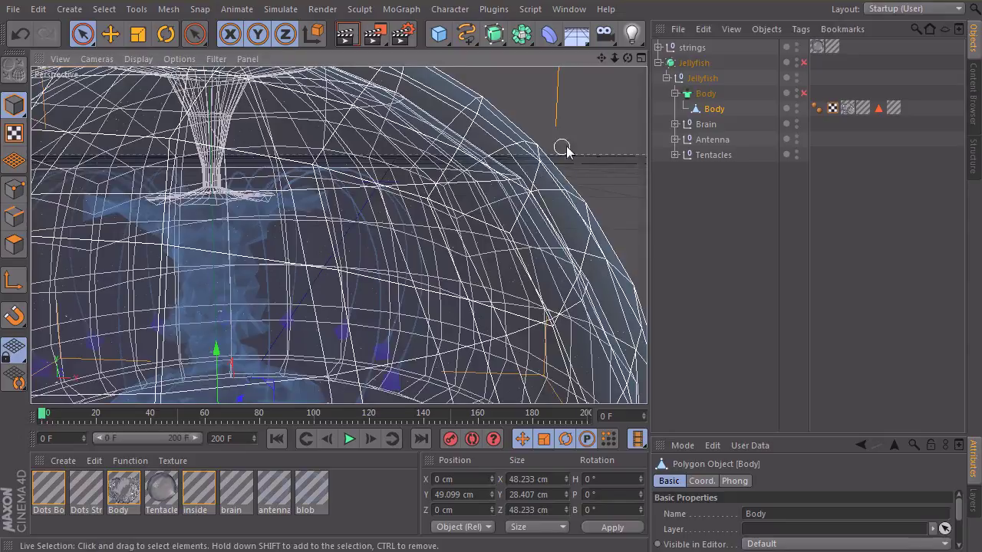
{"action": "scroll", "coordinate": [562, 147], "scroll_direction": "up", "scroll_amount": 6}
{"action": "left_click_drag", "start_coordinate": [467, 158], "coordinate": [512, 158], "text": "alt"}
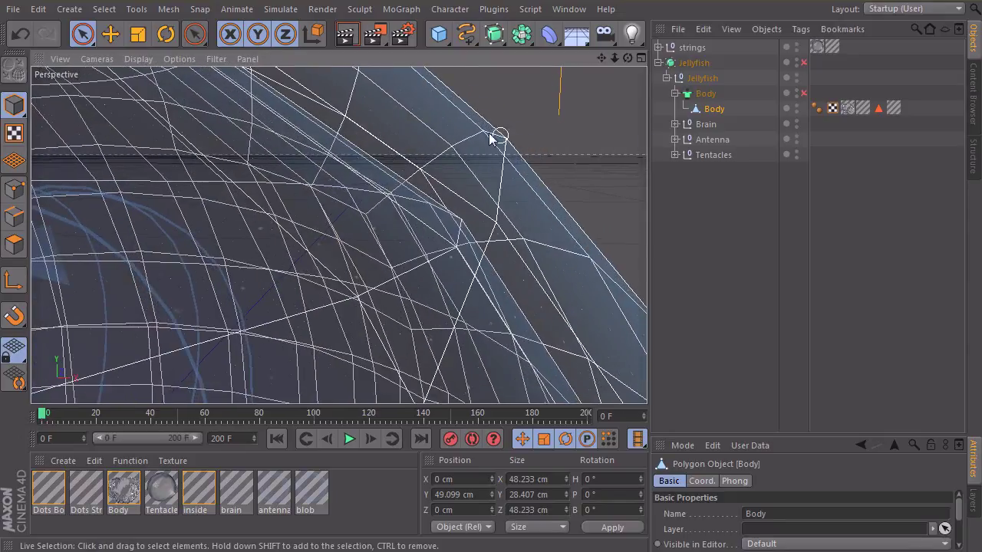
- Toggle the Body Cloth NURBS on and off to compare the bell with and without thickness, leaving it enabled
{"action": "left_click", "coordinate": [802, 93]}
{"action": "left_click", "coordinate": [701, 94]}
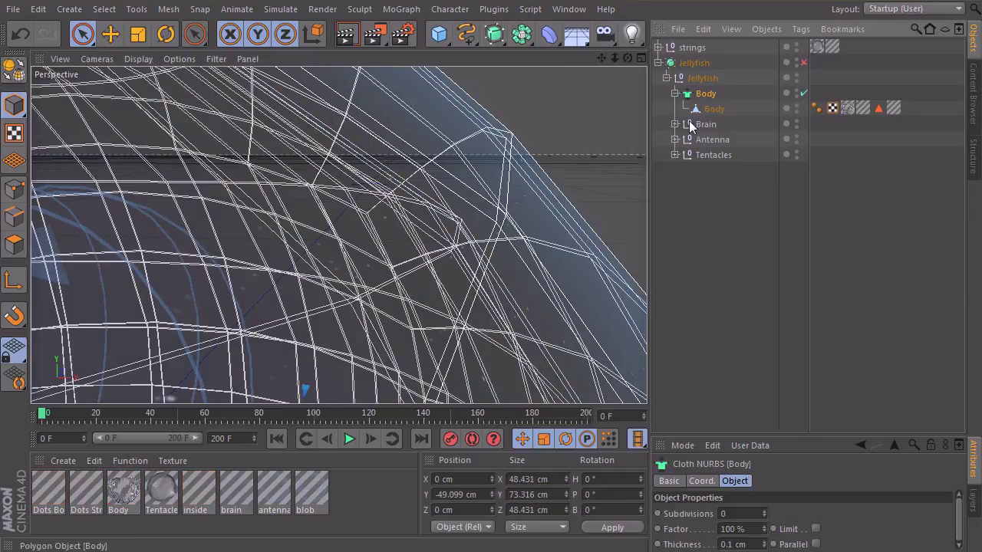
{"action": "left_click", "coordinate": [802, 93]}
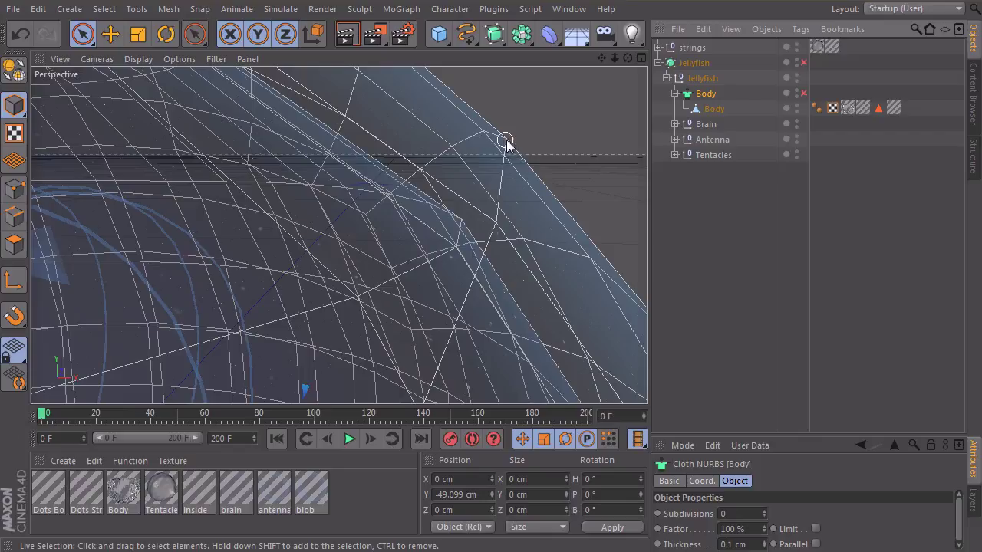
{"action": "left_click", "coordinate": [802, 93]}
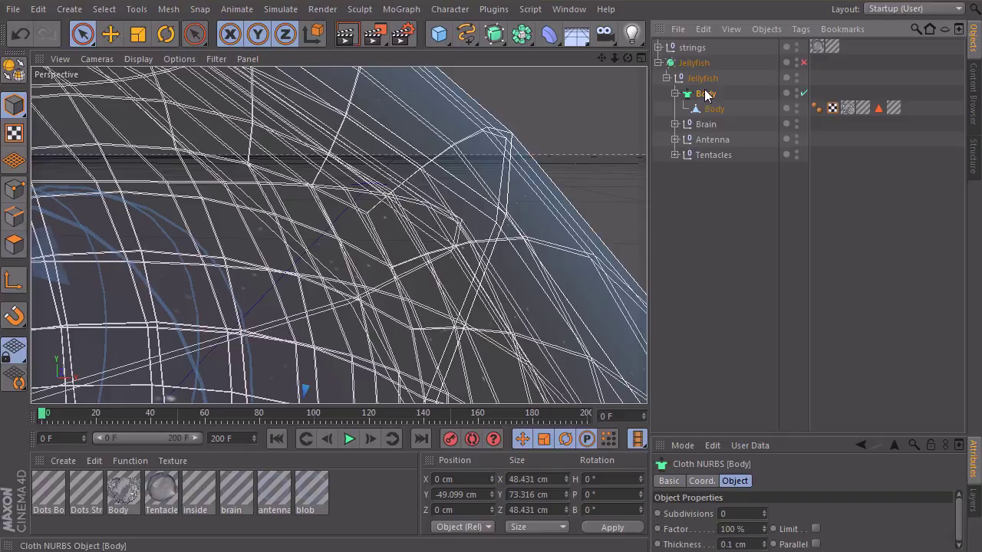
{"action": "left_click", "coordinate": [802, 94]}
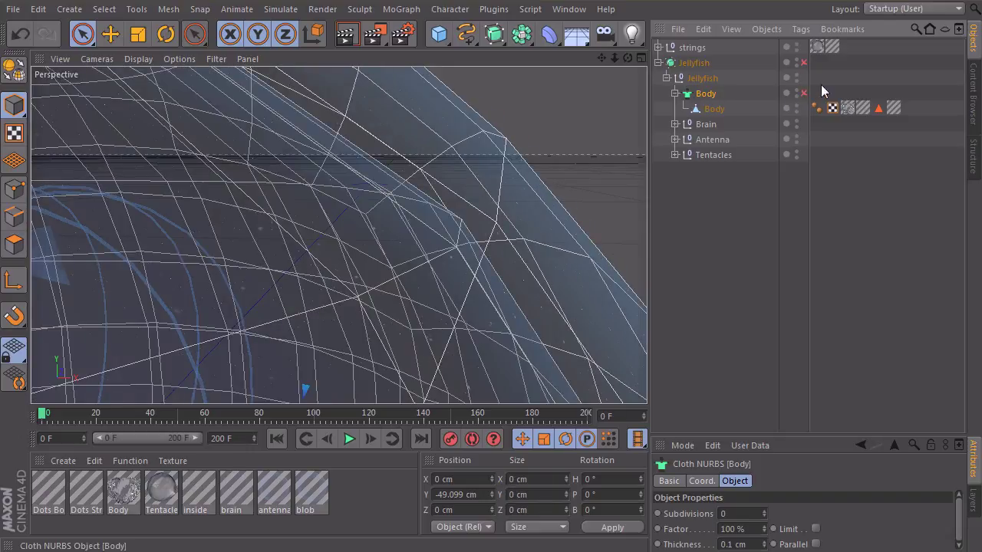
{"action": "left_click", "coordinate": [803, 93]}
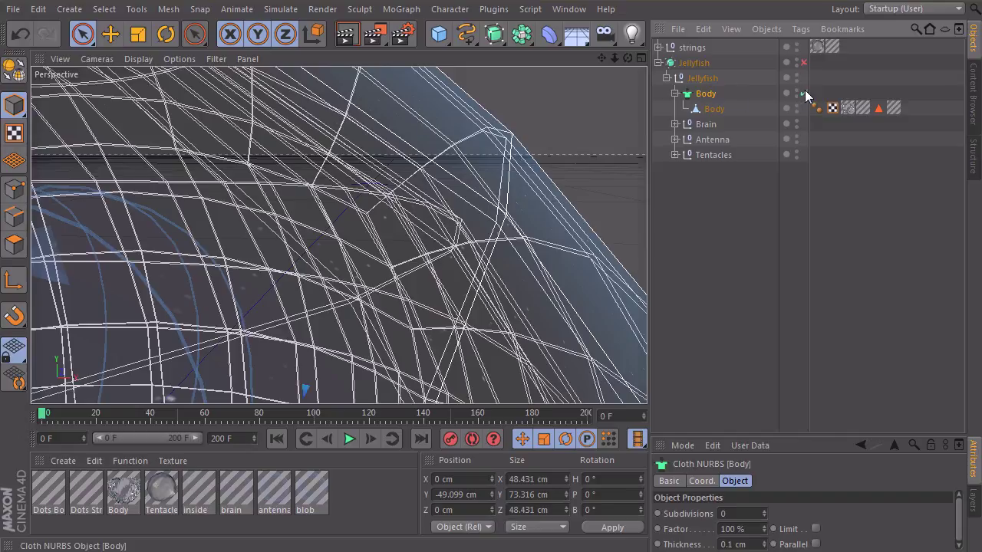
- Collapse the Body object, view the whole bell again, and clear the selection
{"action": "left_click", "coordinate": [673, 93]}
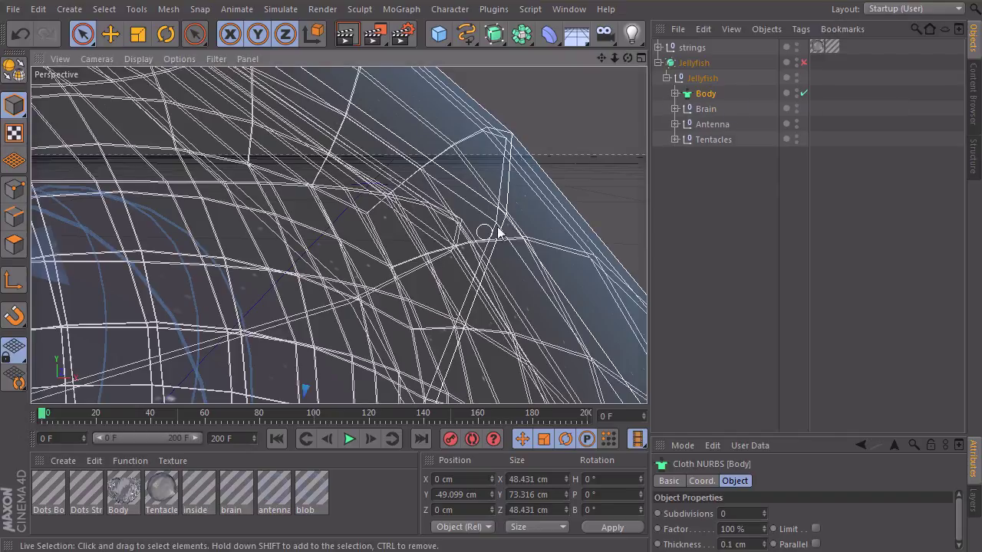
{"action": "right_click_drag", "start_coordinate": [456, 228], "coordinate": [192, 256], "text": "alt"}
{"action": "middle_click_drag", "start_coordinate": [313, 254], "coordinate": [335, 228], "text": "alt"}
{"action": "left_click_drag", "start_coordinate": [336, 228], "coordinate": [390, 188], "text": "alt"}
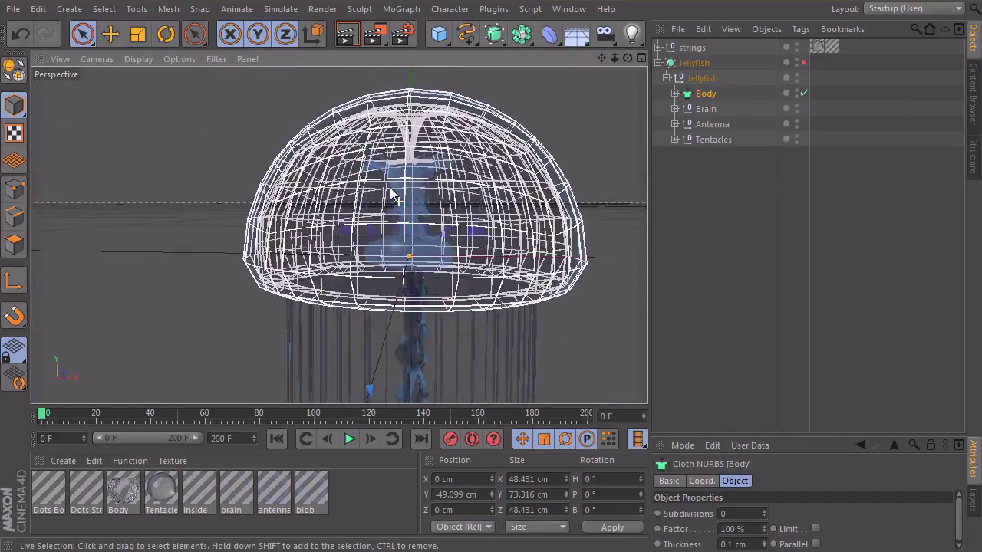
{"action": "right_click_drag", "start_coordinate": [406, 213], "coordinate": [560, 184], "text": "alt"}
{"action": "left_click", "coordinate": [694, 171]}
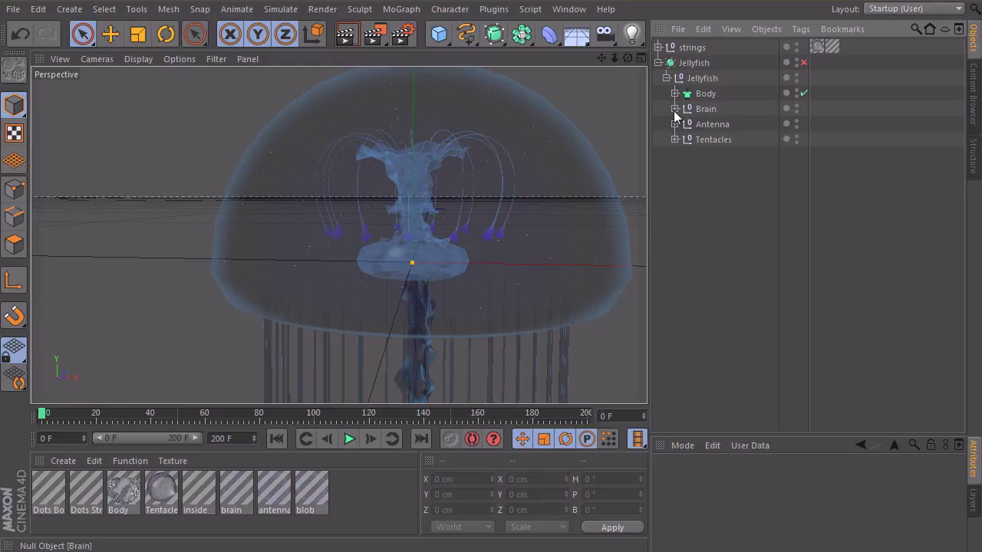
- Select and expand the Brain null to examine its parts, and select the middle Cloth NURBS inside it
{"action": "left_click", "coordinate": [704, 109]}
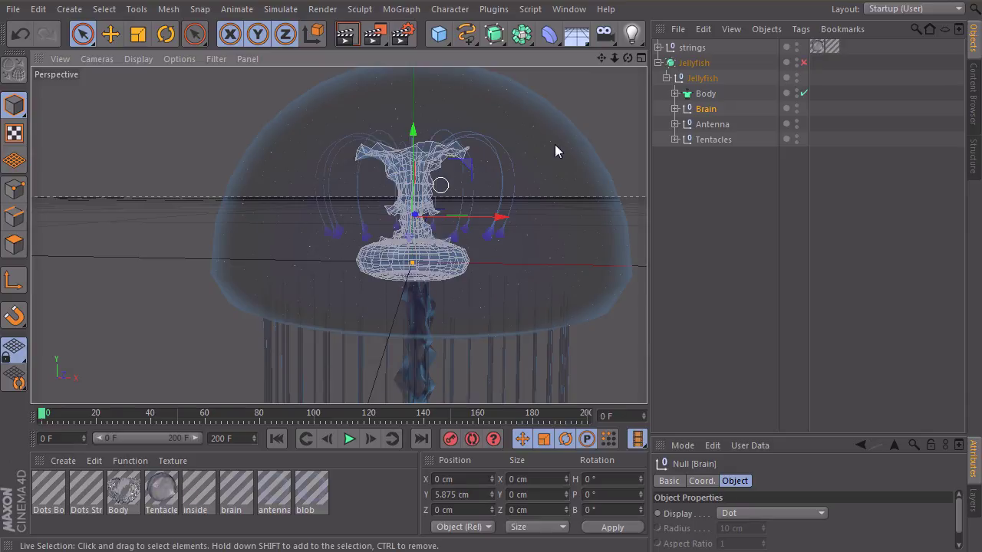
{"action": "scroll", "coordinate": [444, 213], "scroll_direction": "up", "scroll_amount": 5}
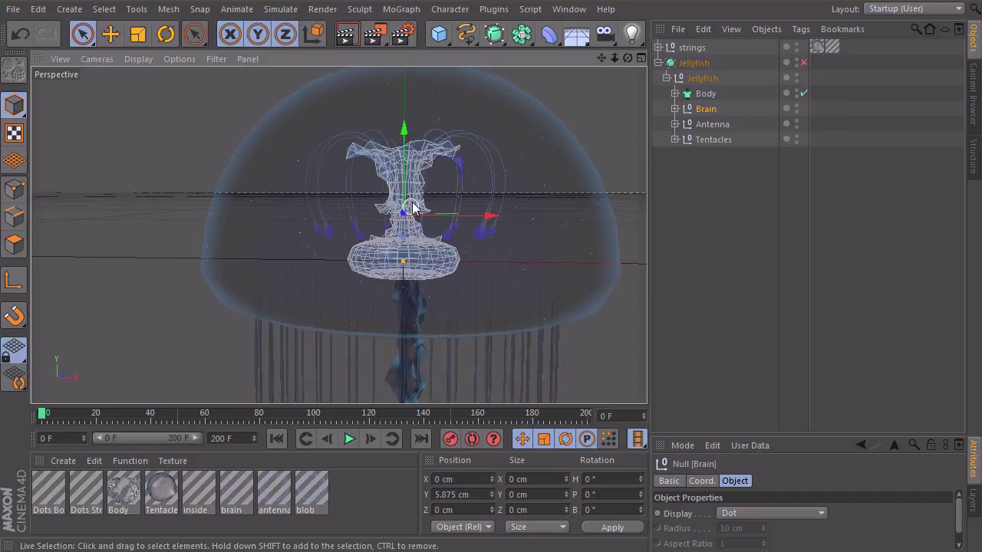
{"action": "left_click", "coordinate": [675, 108]}
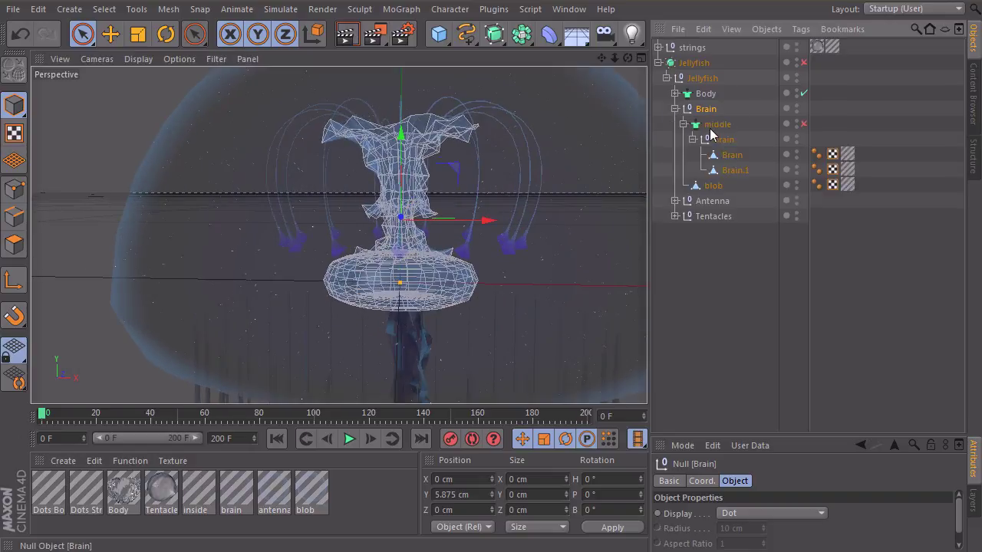
{"action": "left_click", "coordinate": [695, 129]}
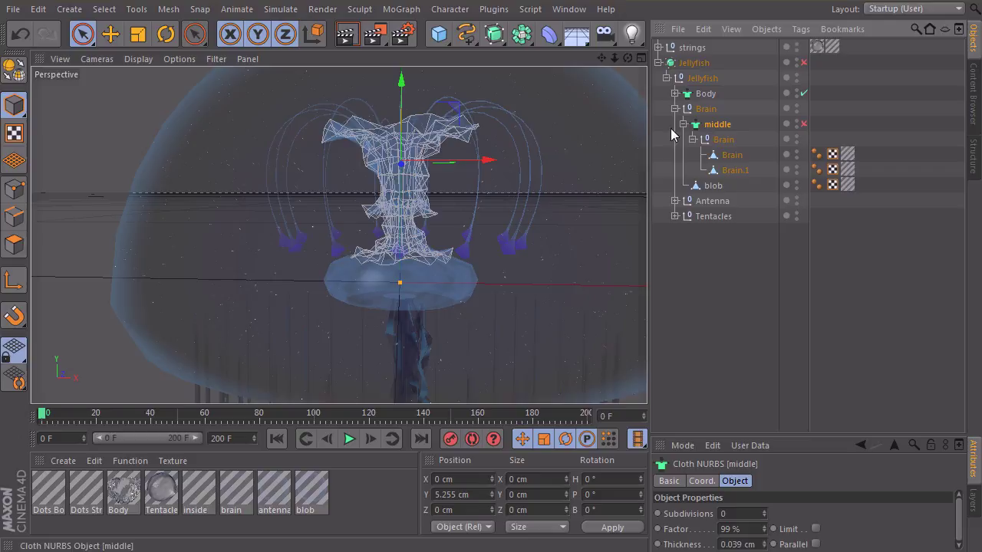
- Enable the middle Cloth NURBS briefly to check its effect, and disable both it and the Body Cloth NURBS
{"action": "left_click", "coordinate": [803, 124]}
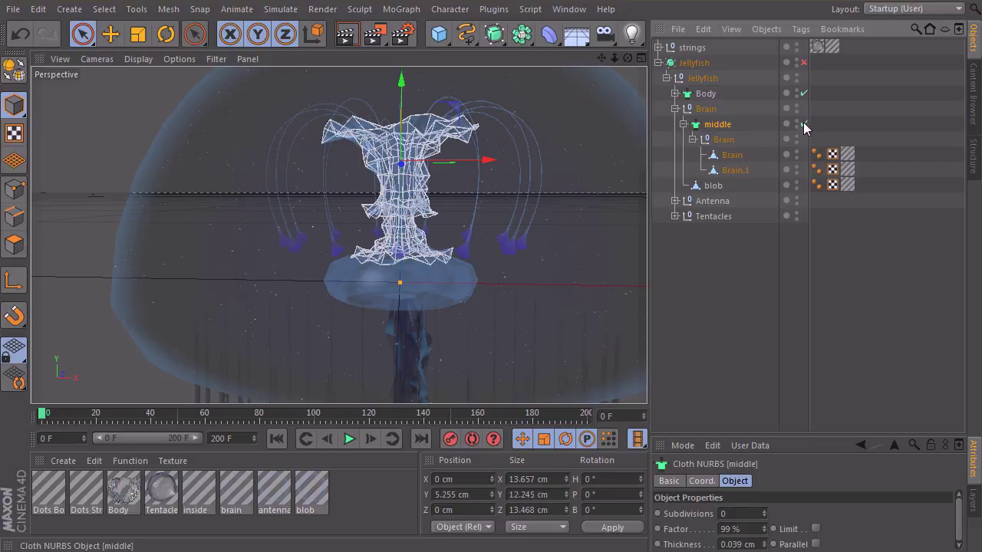
{"action": "left_click", "coordinate": [803, 124]}
{"action": "left_click", "coordinate": [803, 92]}
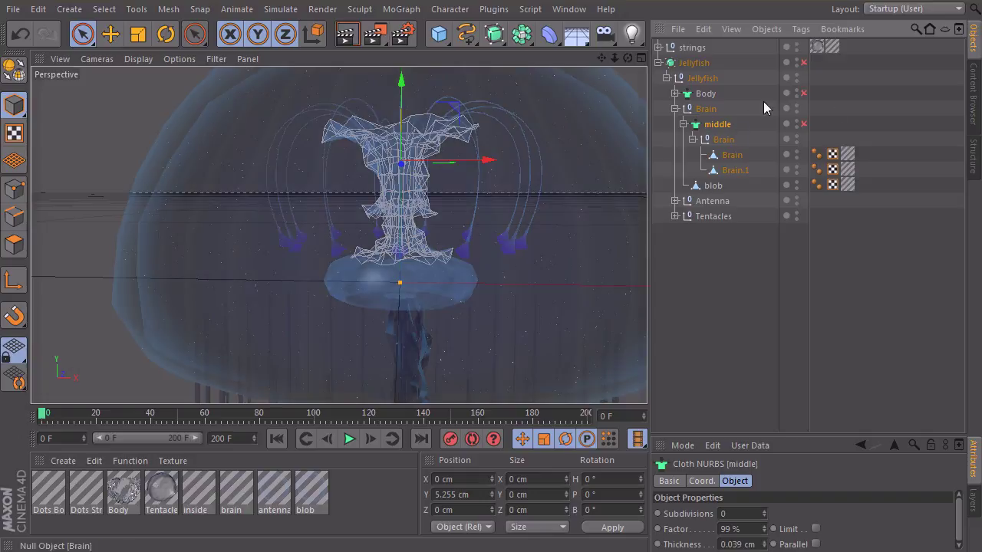
- Select the inner Brain null and the Brain, Brain.1 and blob meshes one by one to inspect each, and deselect all
{"action": "left_click", "coordinate": [720, 141]}
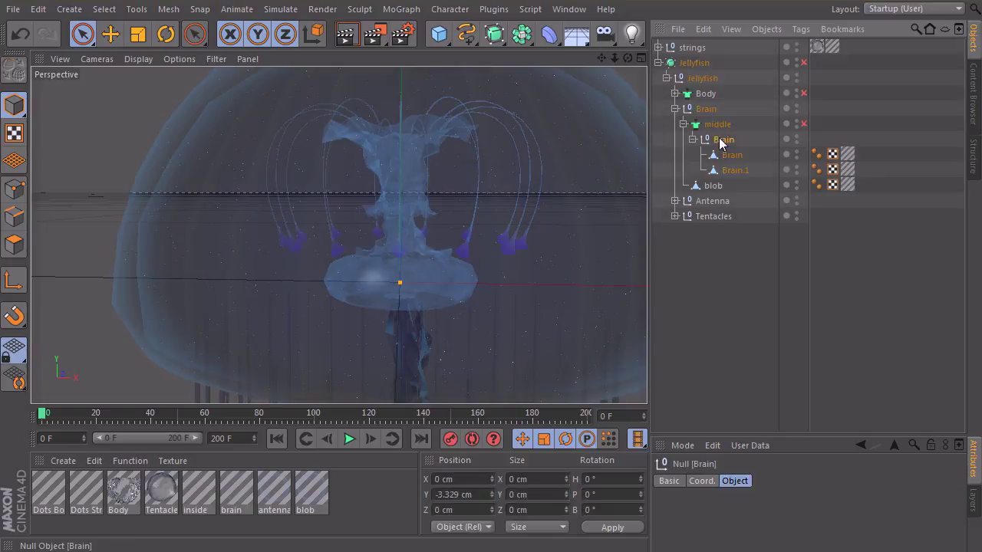
{"action": "left_click", "coordinate": [734, 157]}
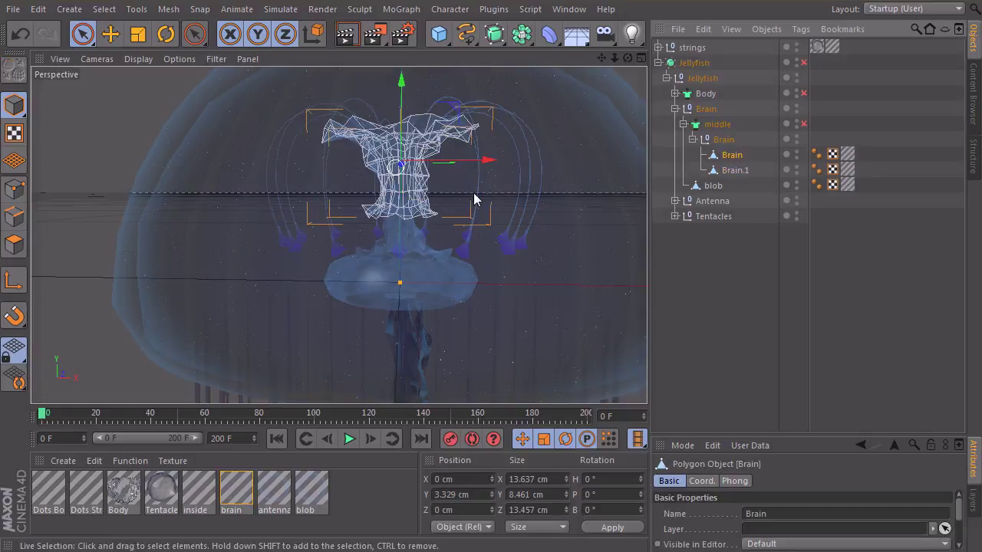
{"action": "left_click", "coordinate": [732, 170]}
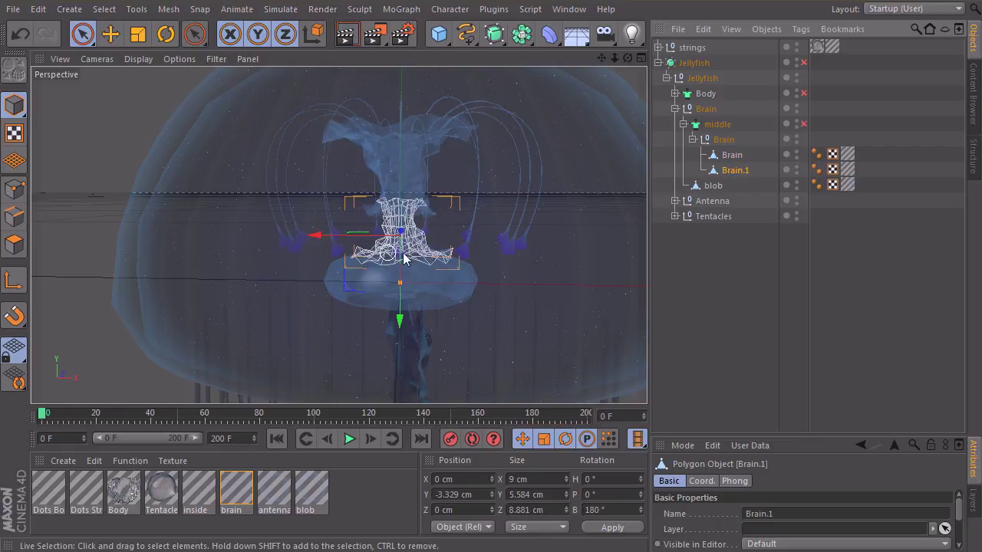
{"action": "middle_click_drag", "start_coordinate": [406, 261], "coordinate": [394, 159], "text": "alt"}
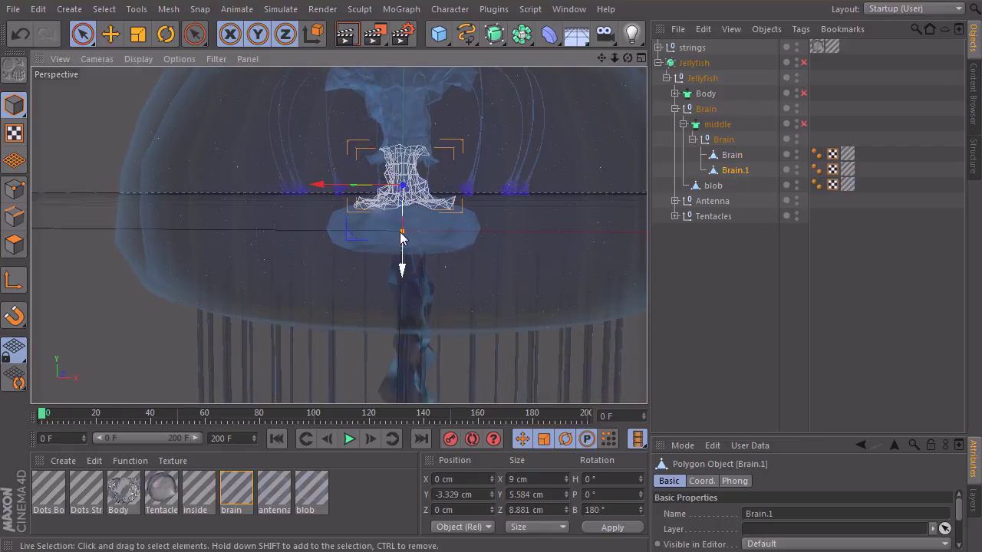
{"action": "right_click_drag", "start_coordinate": [394, 237], "coordinate": [422, 233], "text": "alt"}
{"action": "left_click", "coordinate": [713, 186]}
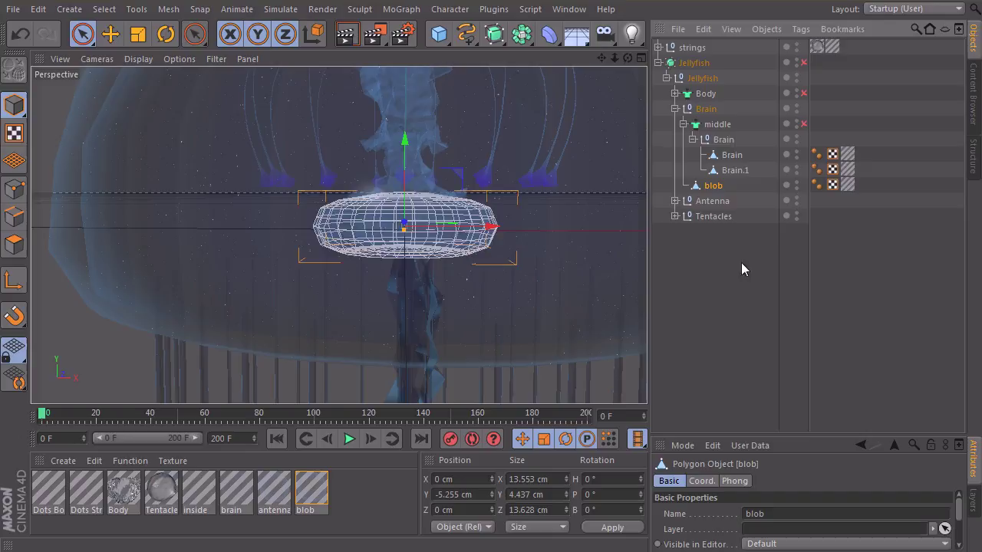
{"action": "left_click", "coordinate": [714, 277]}
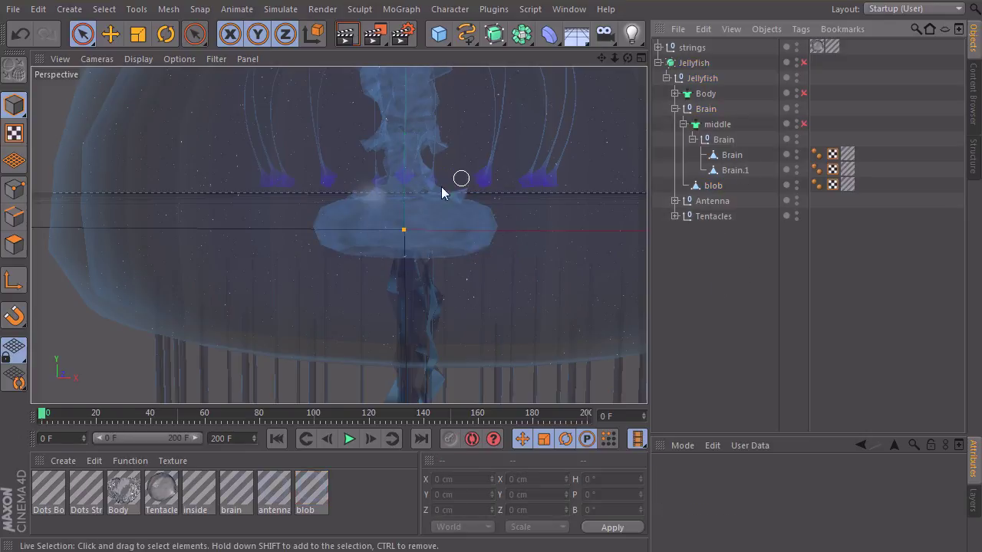
- Review the Brain, Brain.1 and blob meshes within the whole jellyfish, and collapse the Brain group
{"action": "right_click_drag", "start_coordinate": [480, 193], "coordinate": [345, 207], "text": "alt"}
{"action": "middle_click_drag", "start_coordinate": [437, 227], "coordinate": [392, 266], "text": "alt"}
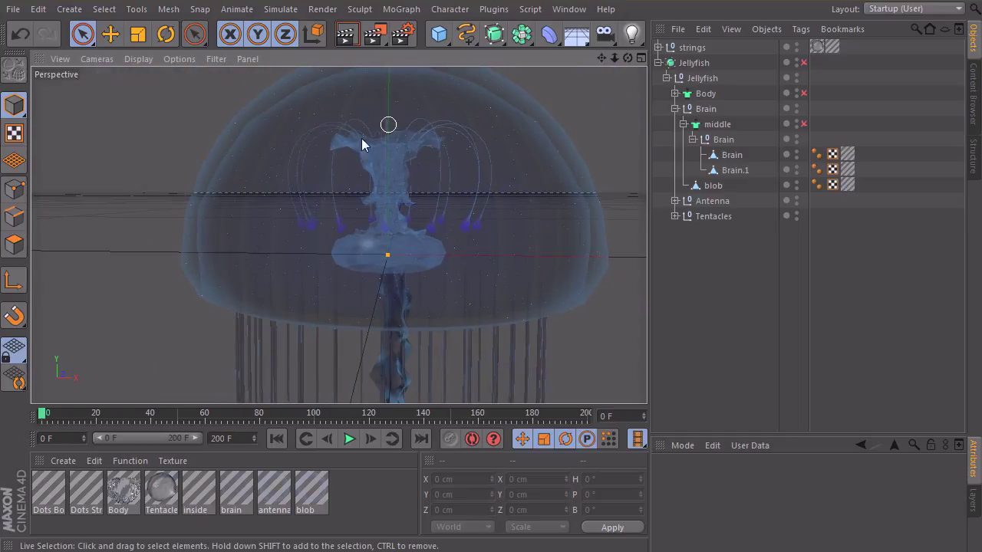
{"action": "left_click", "coordinate": [732, 157]}
{"action": "left_click", "coordinate": [731, 170]}
{"action": "left_click", "coordinate": [715, 186]}
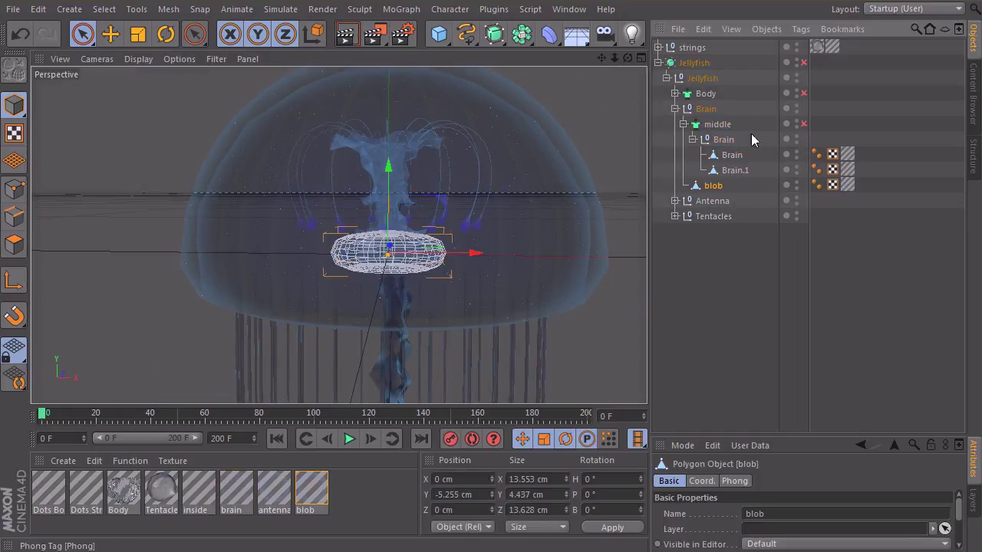
{"action": "left_click", "coordinate": [693, 140]}
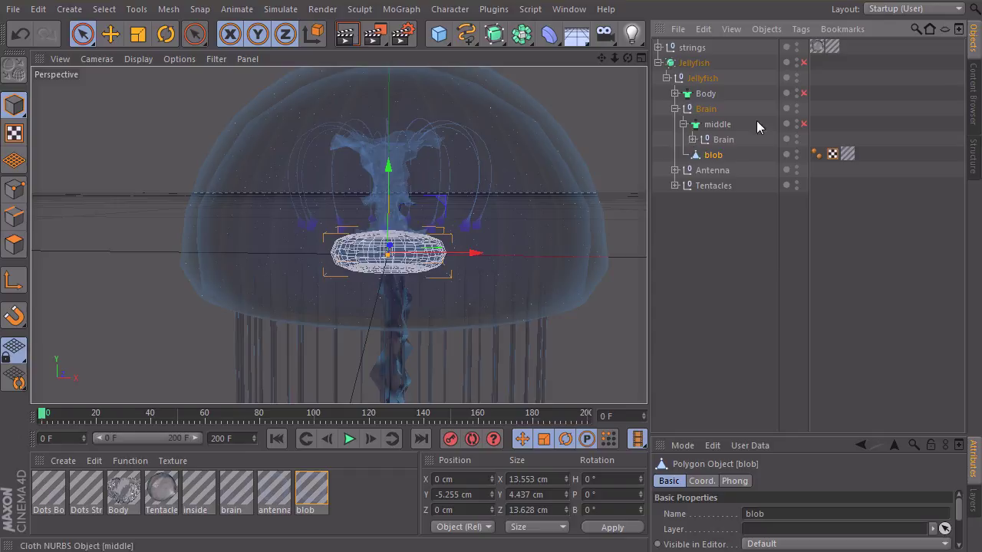
{"action": "left_click", "coordinate": [675, 109]}
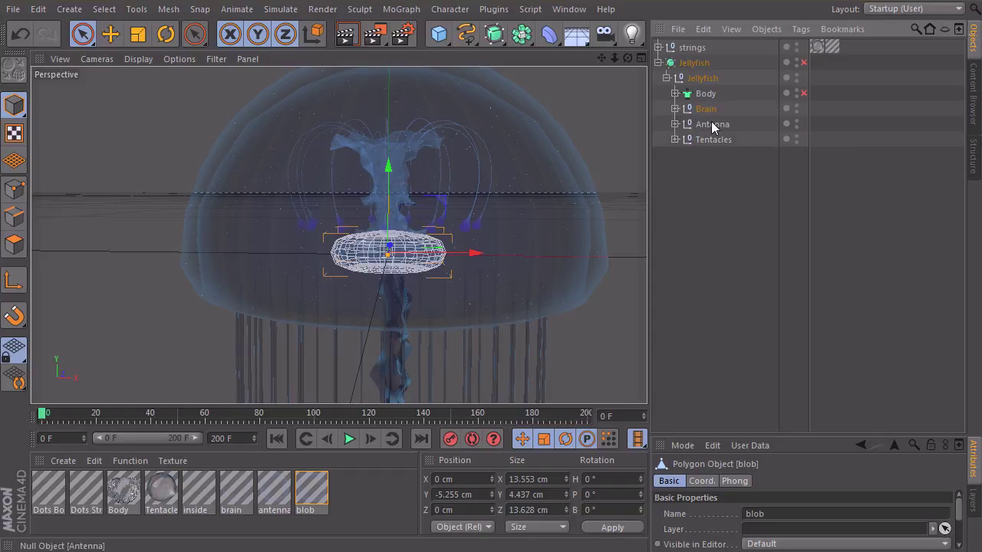
- Select the Antenna null to examine it up close, and expand it to select the antenna.1 mesh
{"action": "left_click", "coordinate": [708, 122]}
{"action": "right_click_drag", "start_coordinate": [460, 149], "coordinate": [531, 139], "text": "alt"}
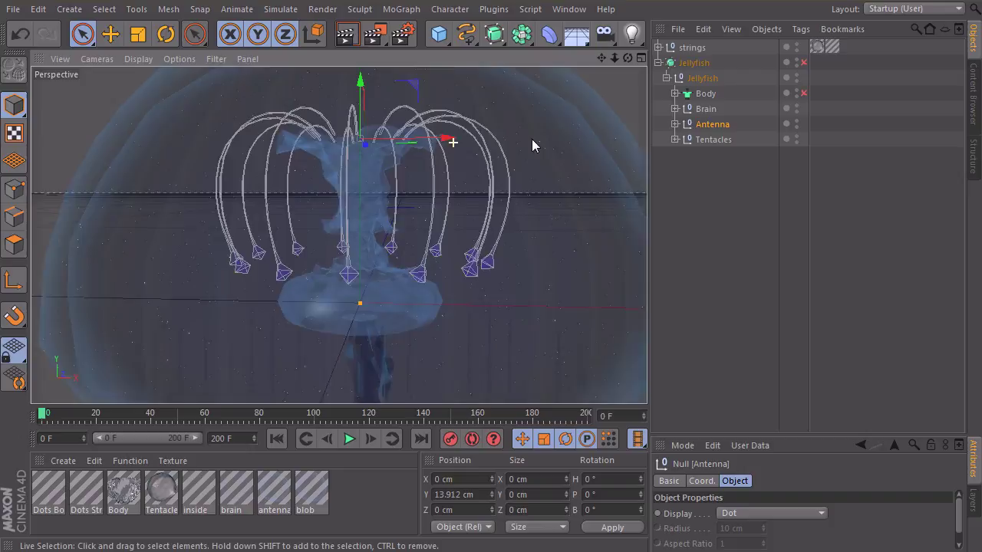
{"action": "left_click_drag", "start_coordinate": [531, 139], "coordinate": [480, 127], "text": "alt"}
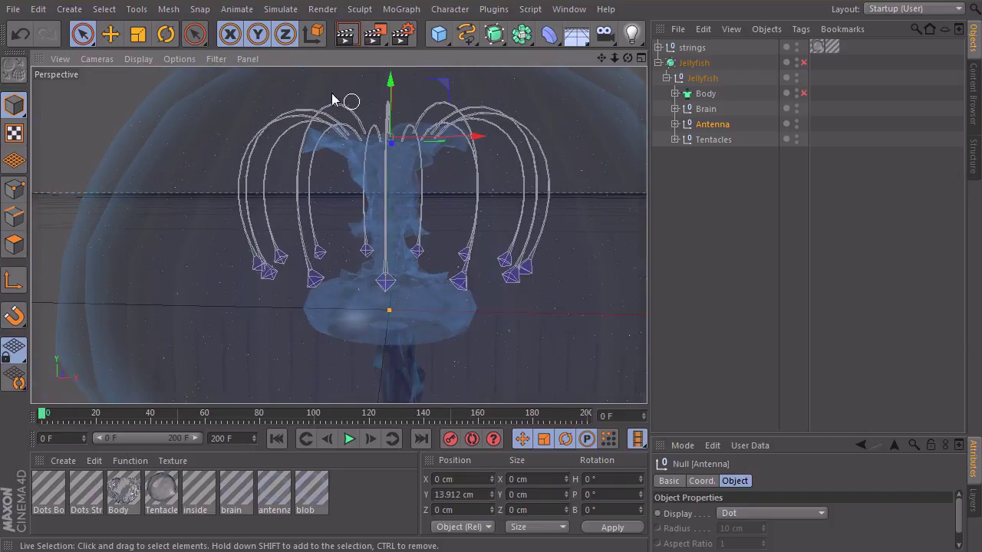
{"action": "left_click", "coordinate": [675, 124]}
{"action": "left_click", "coordinate": [731, 156]}
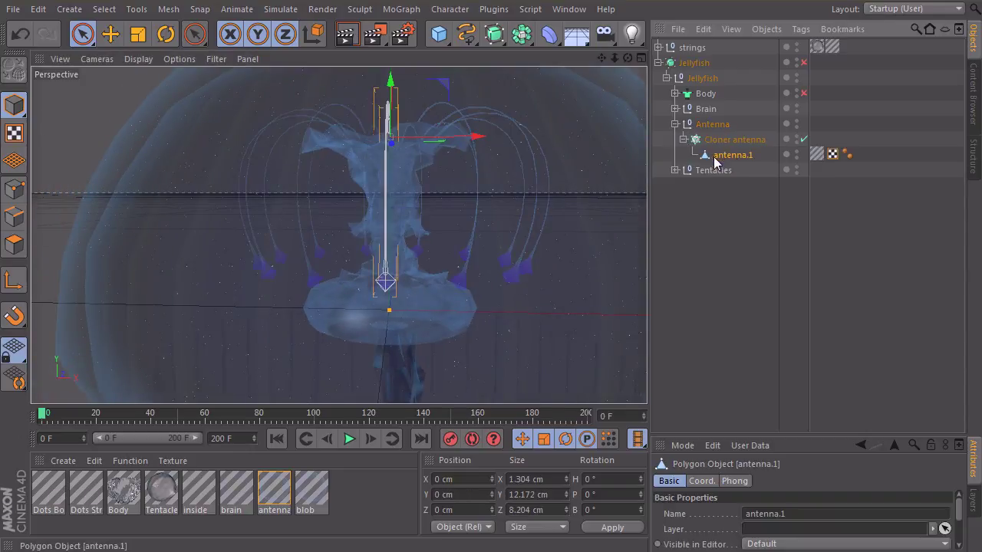
- Disable the Cloner antenna to inspect the single antenna, show the cloner's radial settings, and enable it again
{"action": "left_click", "coordinate": [803, 139]}
{"action": "mouse_move", "coordinate": [577, 184]}
{"action": "left_mouse_down", "text": "alt"}
{"action": "mouse_move", "coordinate": [268, 179]}
{"action": "mouse_move", "coordinate": [491, 191]}
{"action": "mouse_move", "coordinate": [519, 158]}
{"action": "mouse_move", "coordinate": [563, 173]}
{"action": "mouse_move", "coordinate": [492, 169]}
{"action": "mouse_move", "coordinate": [559, 184]}
{"action": "mouse_move", "coordinate": [418, 175]}
{"action": "mouse_move", "coordinate": [481, 209]}
{"action": "mouse_move", "coordinate": [529, 195]}
{"action": "left_mouse_up", "text": "alt"}
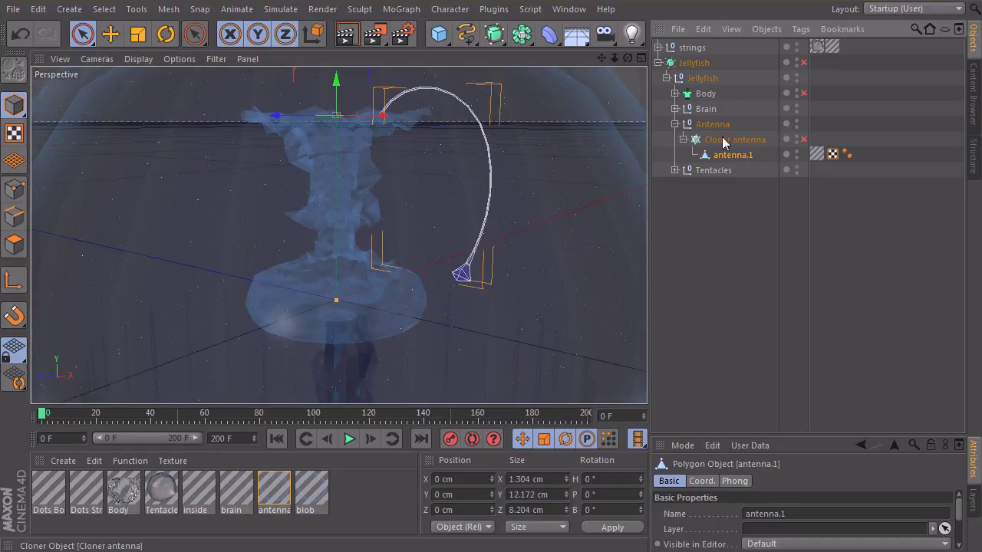
{"action": "left_click", "coordinate": [734, 140]}
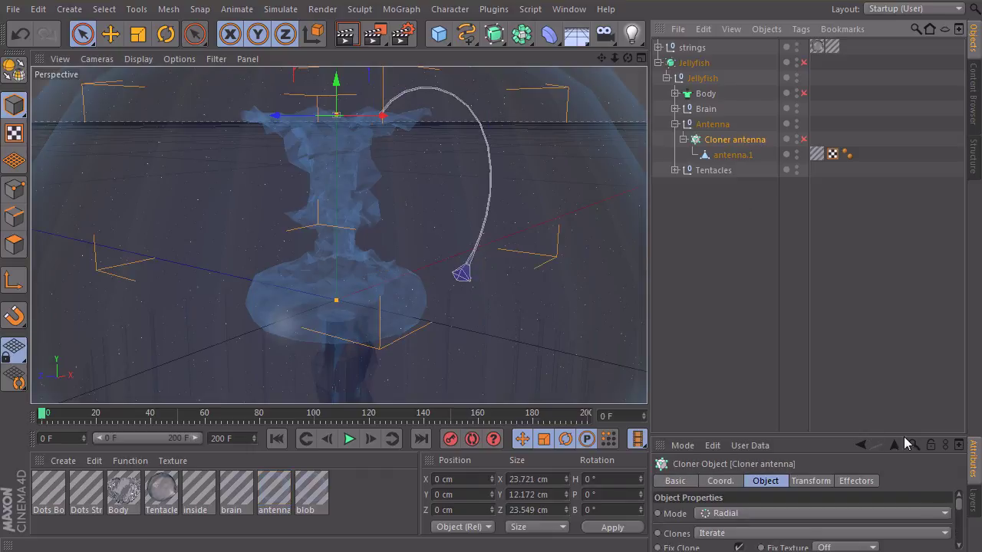
{"action": "left_click_drag", "start_coordinate": [823, 435], "coordinate": [813, 317]}
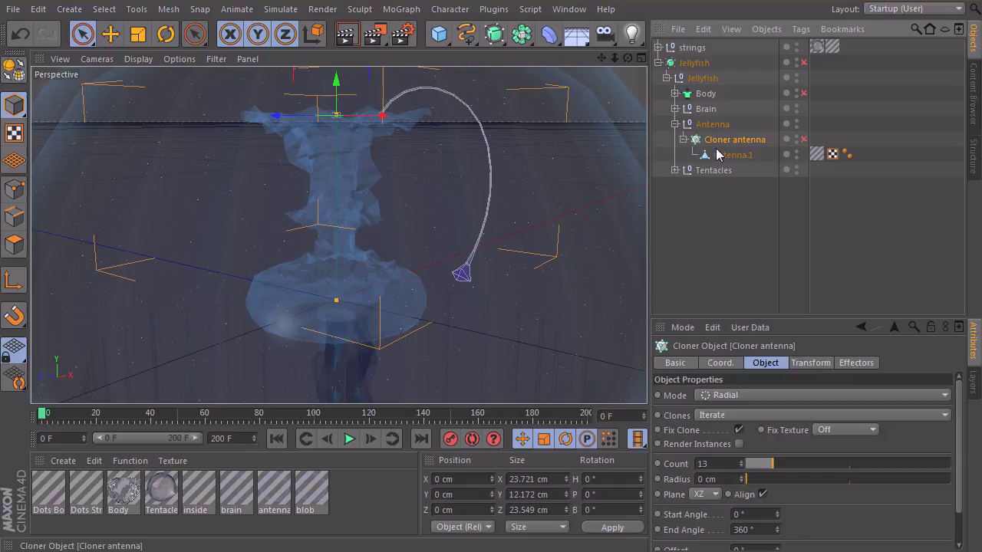
{"action": "left_click", "coordinate": [803, 140]}
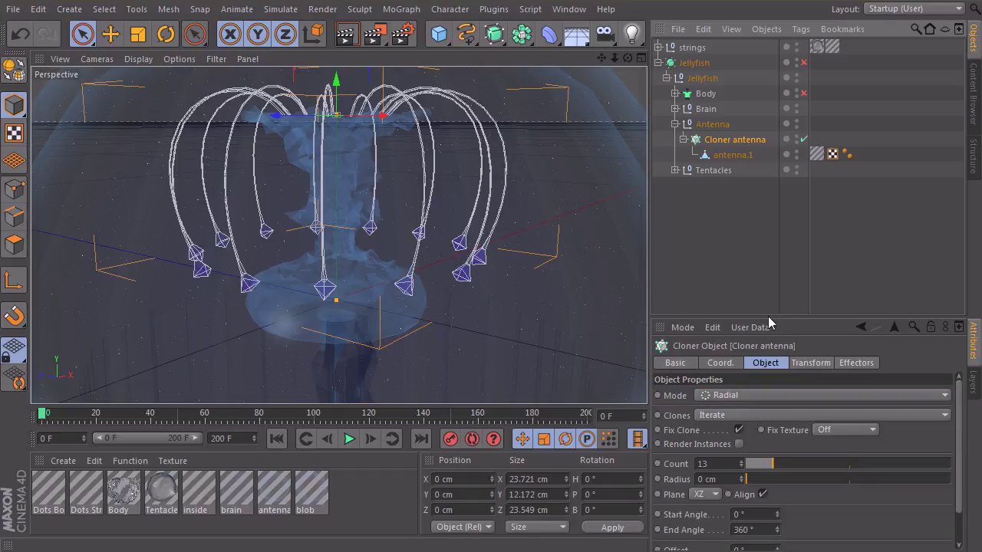
- Enlarge the Cloner antenna's settings area, try a different clone count, and return the count to 13
{"action": "left_click_drag", "start_coordinate": [768, 316], "coordinate": [757, 233]}
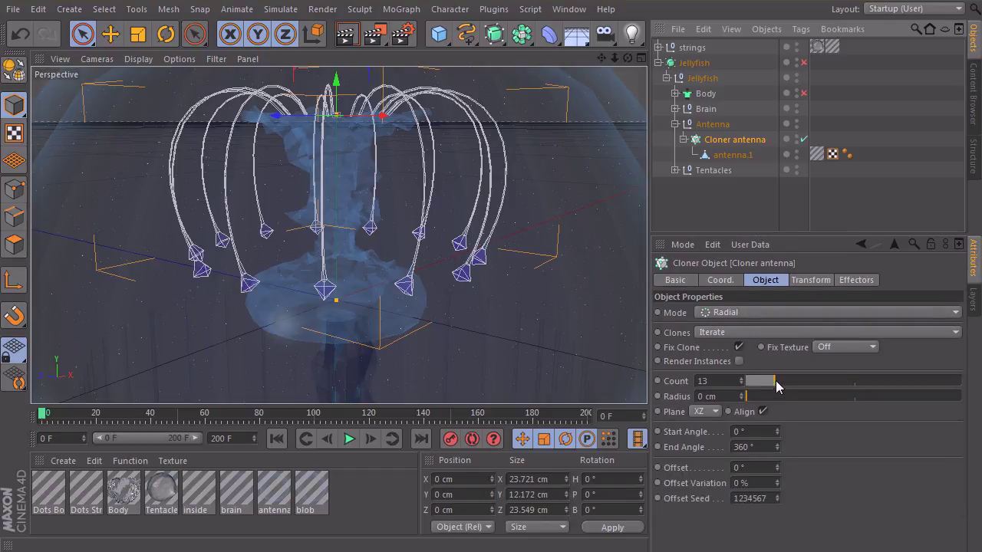
{"action": "mouse_move", "coordinate": [775, 381]}
{"action": "left_mouse_down"}
{"action": "mouse_move", "coordinate": [870, 384]}
{"action": "mouse_move", "coordinate": [770, 381]}
{"action": "left_mouse_up"}
{"action": "left_click", "coordinate": [694, 383]}
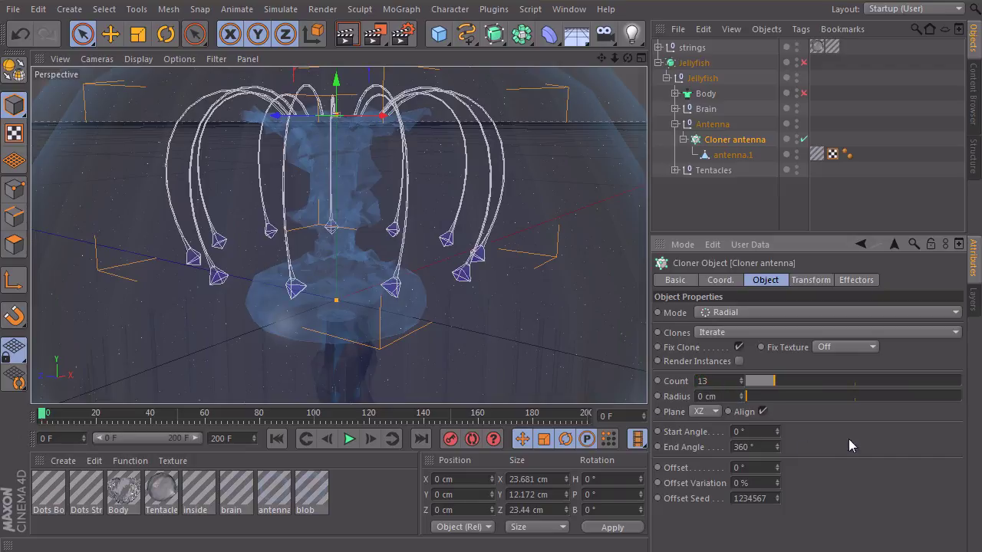
- Clear the cloner selection, view the whole jellyfish, and collapse the Antenna group
{"action": "left_click", "coordinate": [714, 208]}
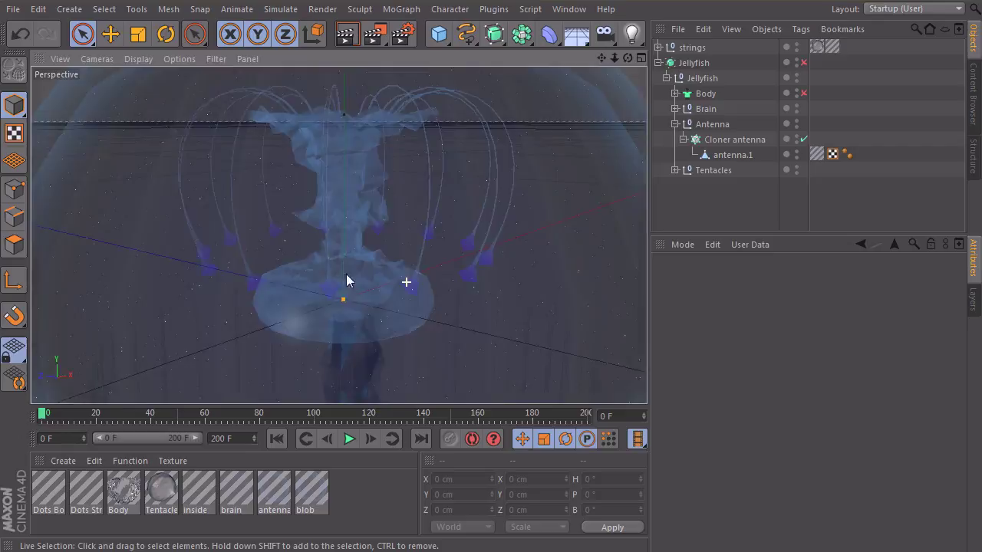
{"action": "left_click_drag", "start_coordinate": [346, 273], "coordinate": [295, 277], "text": "alt"}
{"action": "middle_click_drag", "start_coordinate": [471, 290], "coordinate": [238, 218], "text": "alt"}
{"action": "right_click_drag", "start_coordinate": [363, 261], "coordinate": [107, 300], "text": "alt"}
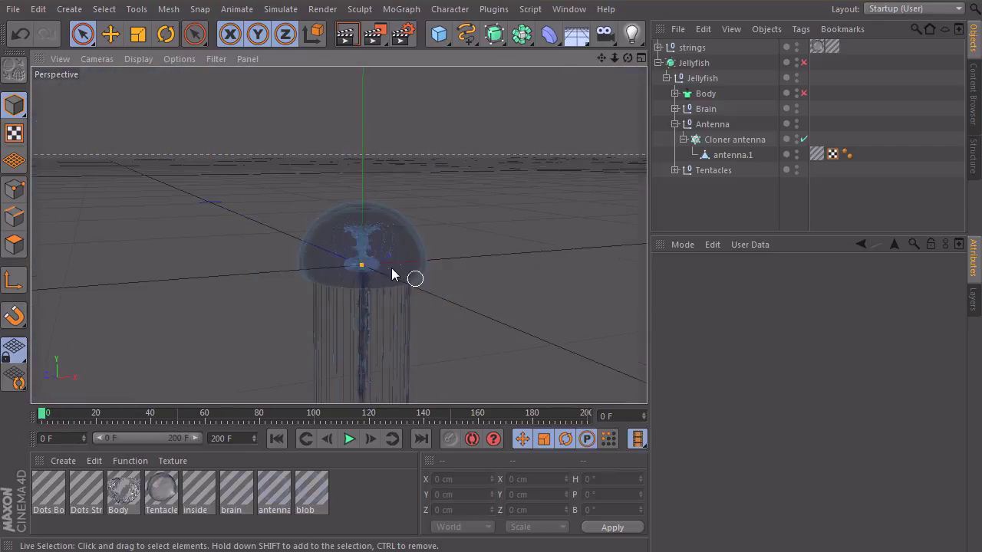
{"action": "left_click_drag", "start_coordinate": [391, 274], "coordinate": [365, 208], "text": "alt"}
{"action": "left_click", "coordinate": [675, 123]}
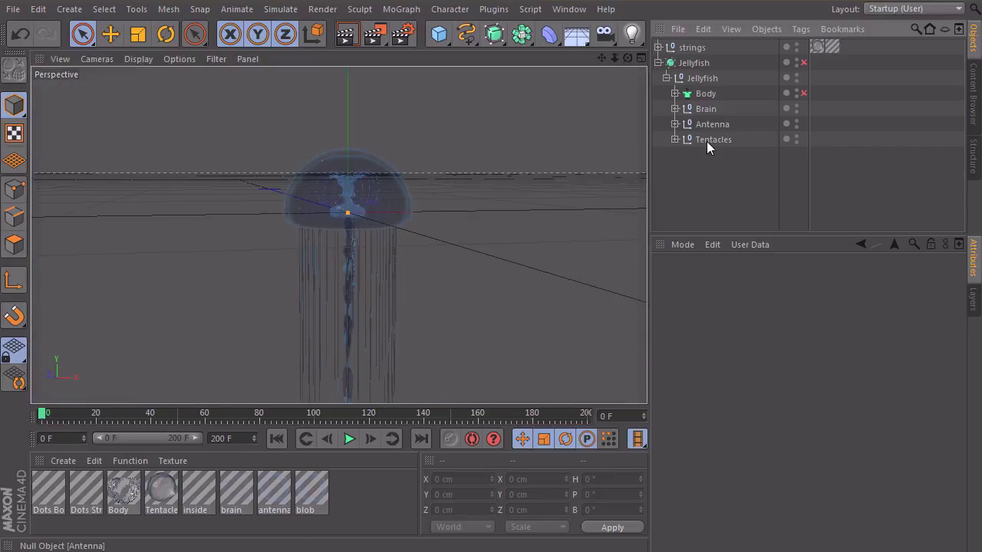
- Expand the Tentacles group, select its meshes null, and expand it to show the three tentacle meshes
{"action": "left_click", "coordinate": [674, 139]}
{"action": "left_click", "coordinate": [713, 156]}
{"action": "left_click", "coordinate": [682, 155]}
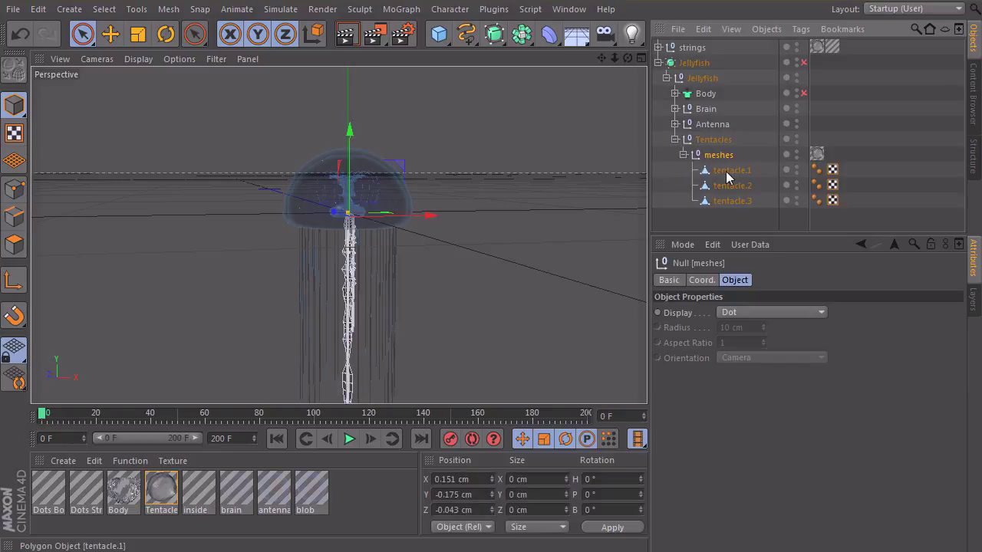
- Move the meshes null out of the jellyfish along X to about 56.4 cm
{"action": "middle_click_drag", "start_coordinate": [401, 239], "coordinate": [289, 222], "text": "alt"}
{"action": "right_click_drag", "start_coordinate": [288, 222], "coordinate": [305, 219], "text": "alt"}
{"action": "left_click_drag", "start_coordinate": [305, 219], "coordinate": [250, 223], "text": "alt"}
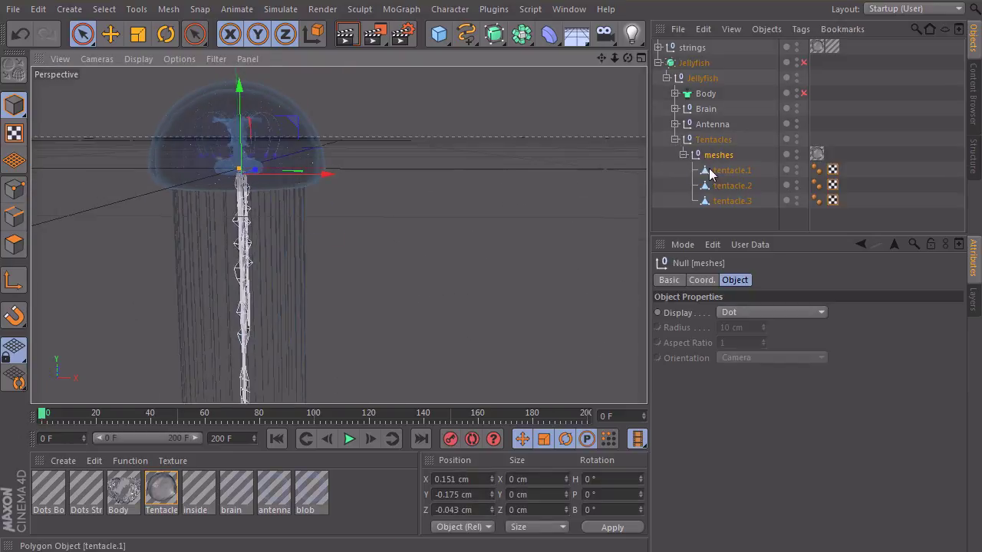
{"action": "left_click_drag", "start_coordinate": [311, 176], "coordinate": [520, 165]}
{"action": "middle_click_drag", "start_coordinate": [412, 190], "coordinate": [310, 117], "text": "alt"}
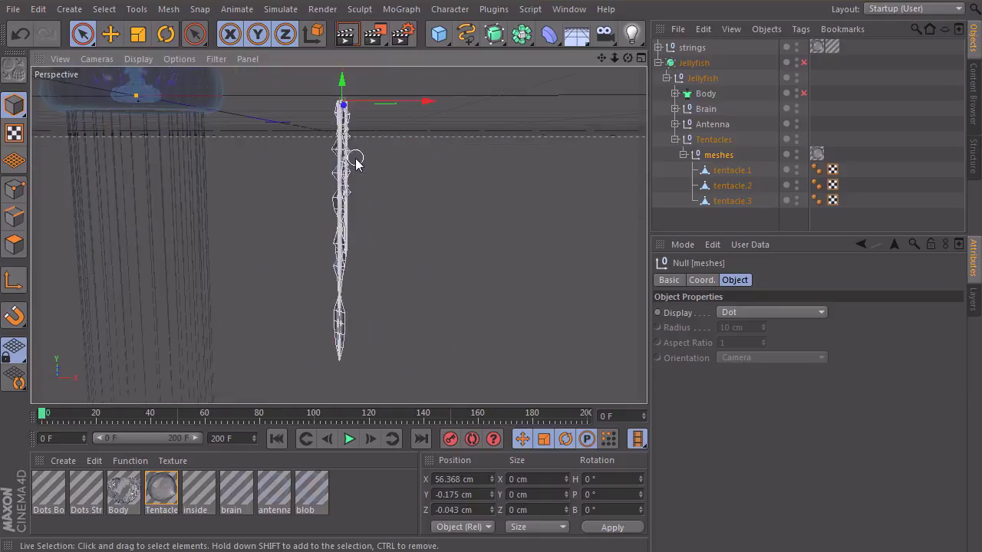
- Spread the tentacles apart by moving tentacle.1 to about X 11.4, Z 11.5 cm and tentacle.2 to about X 16.6, Z -5.2 cm
{"action": "left_click", "coordinate": [884, 168]}
{"action": "left_click", "coordinate": [715, 171]}
{"action": "left_click_drag", "start_coordinate": [380, 106], "coordinate": [419, 111]}
{"action": "left_click", "coordinate": [729, 186]}
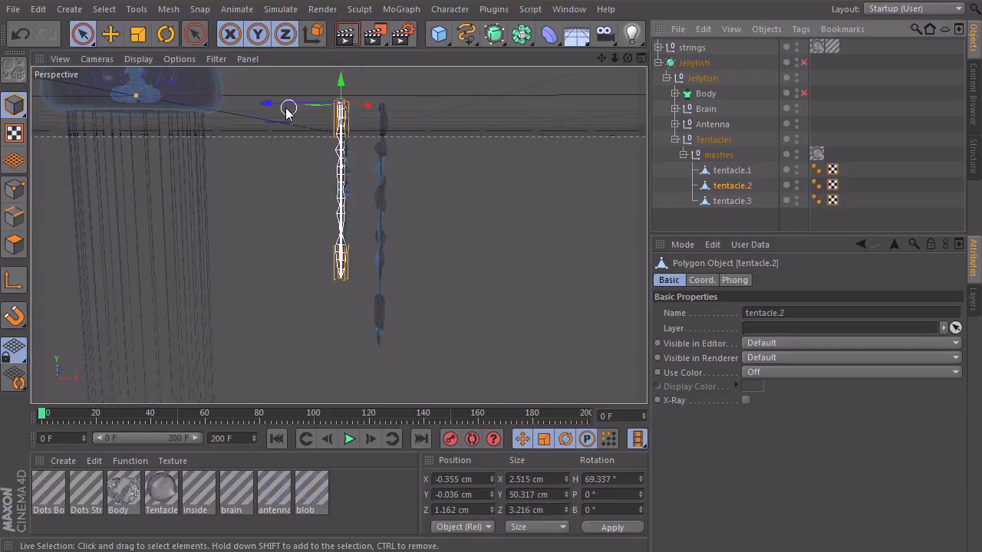
{"action": "left_click_drag", "start_coordinate": [286, 105], "coordinate": [360, 115]}
{"action": "scroll", "coordinate": [485, 149], "scroll_direction": "up", "scroll_amount": 5}
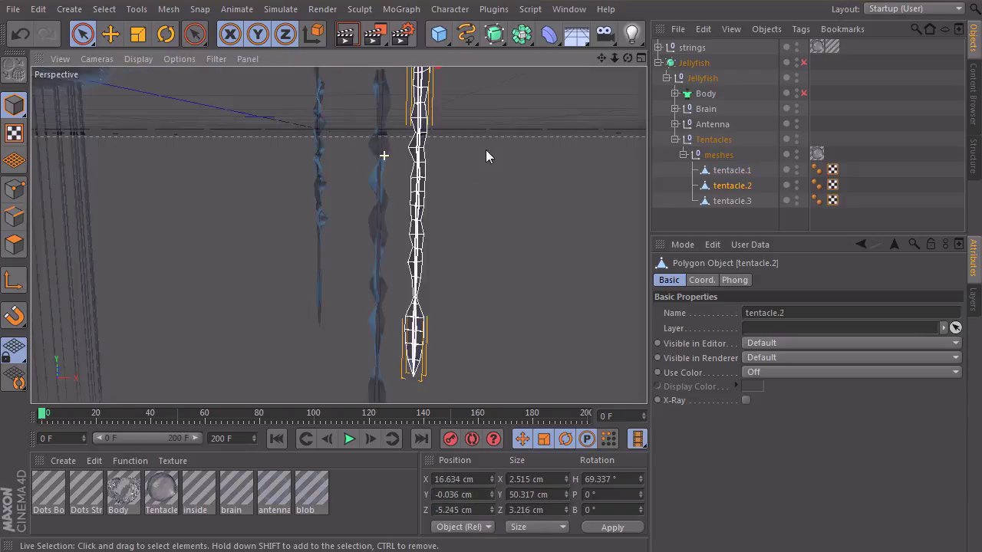
- Compare the three separated tentacles beside the jellyfish, and select tentacle.1 to examine its mesh down to the tip
{"action": "left_click", "coordinate": [668, 218]}
{"action": "scroll", "coordinate": [361, 222], "scroll_direction": "down", "scroll_amount": 6}
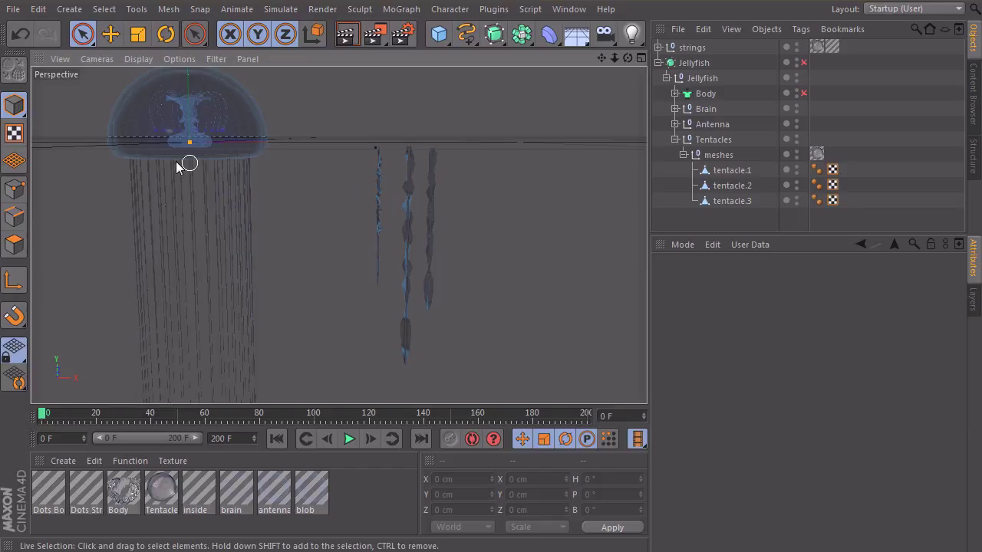
{"action": "scroll", "coordinate": [421, 277], "scroll_direction": "up", "scroll_amount": 8}
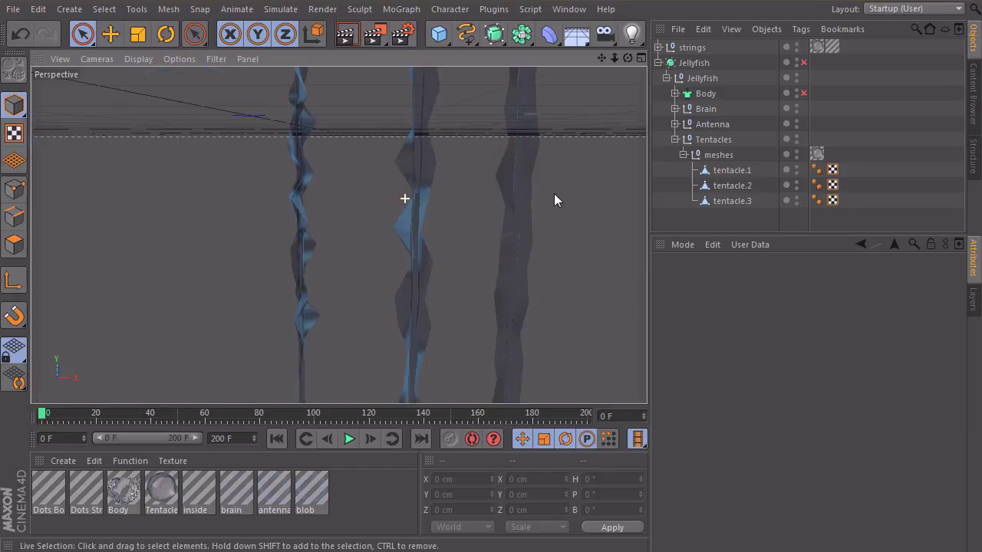
{"action": "left_click", "coordinate": [404, 201]}
{"action": "middle_click_drag", "start_coordinate": [423, 123], "coordinate": [424, 84], "text": "alt"}
{"action": "right_click_drag", "start_coordinate": [431, 156], "coordinate": [338, 199], "text": "alt"}
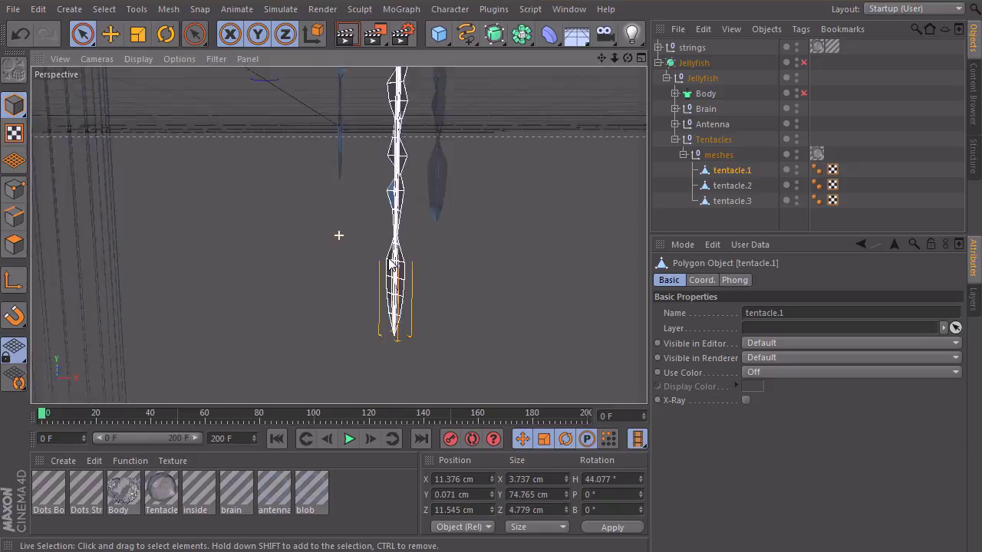
{"action": "middle_click_drag", "start_coordinate": [338, 200], "coordinate": [337, 230], "text": "alt"}
{"action": "left_click_drag", "start_coordinate": [400, 178], "coordinate": [398, 276], "text": "alt"}
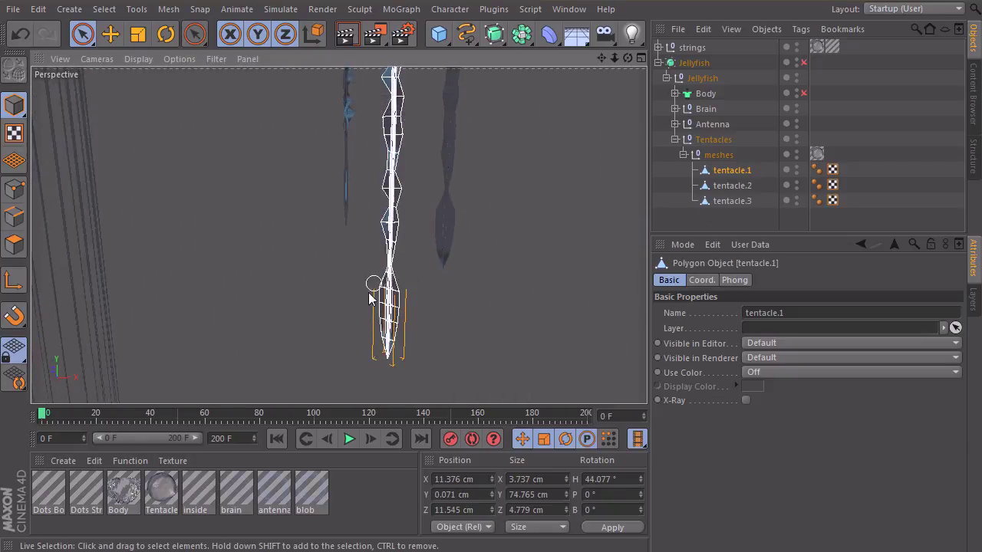
{"action": "left_click_drag", "start_coordinate": [407, 205], "coordinate": [420, 86], "text": "alt"}
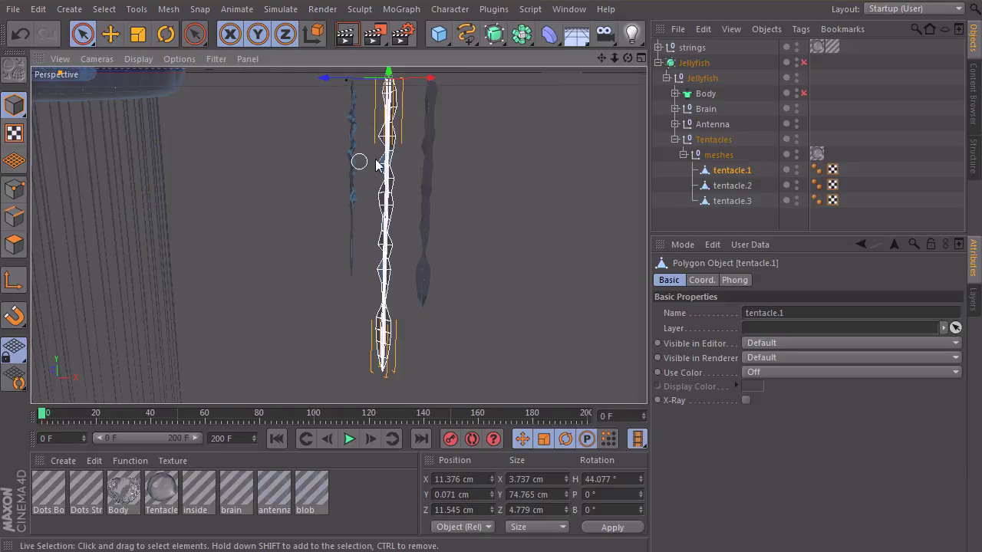
- Select tentacle.3 to examine its mesh next to the other two tentacles, and clear the selection
{"action": "left_click", "coordinate": [349, 164]}
{"action": "left_click_drag", "start_coordinate": [383, 192], "coordinate": [389, 173], "text": "alt"}
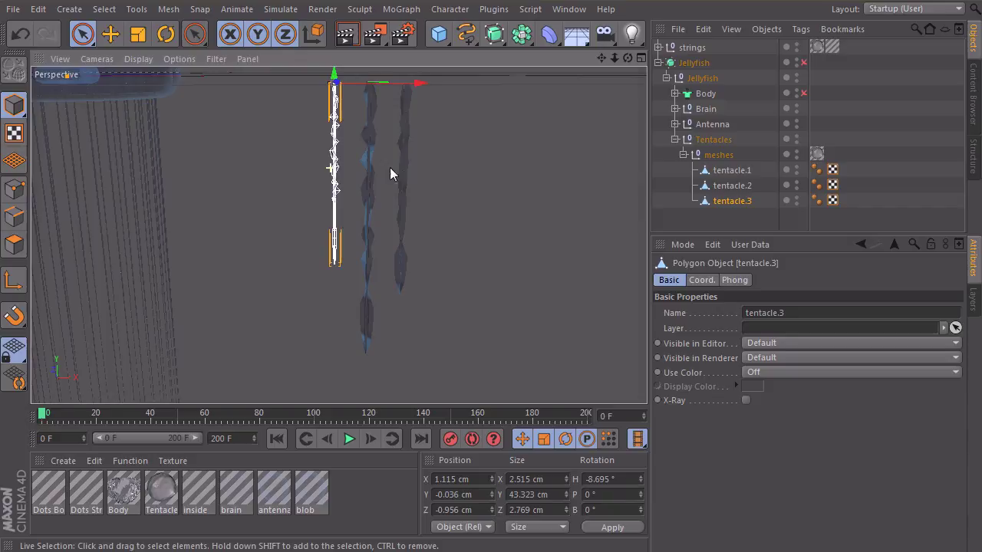
{"action": "left_click", "coordinate": [407, 221]}
{"action": "left_click", "coordinate": [454, 218]}
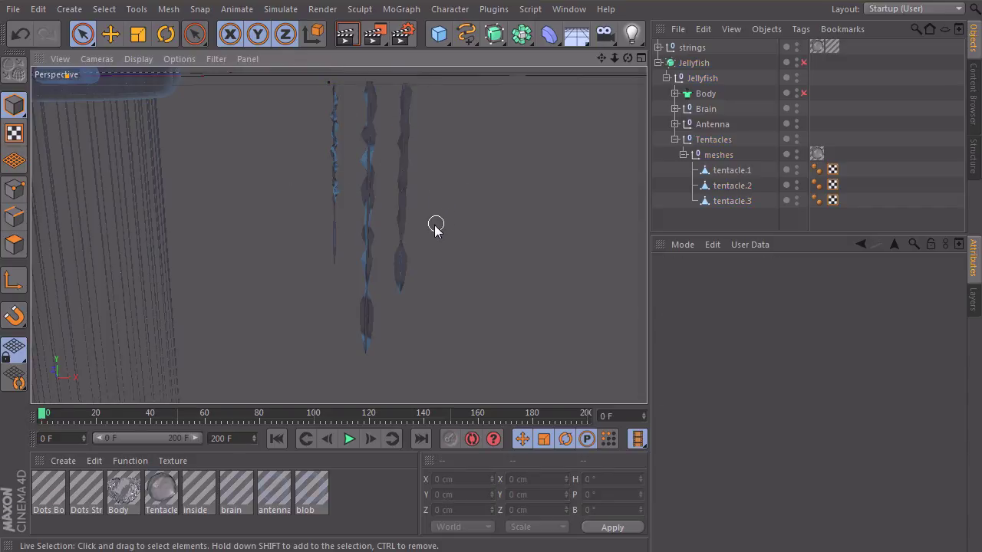
- Undo the moves of the individual tentacles and of the meshes null, and clear the selection
{"action": "key", "text": "ctrl+z"}
{"action": "key", "text": "ctrl+z"}
{"action": "key", "text": "ctrl+z"}
{"action": "key", "text": "ctrl+z"}
{"action": "key", "text": "ctrl+z"}
{"action": "key", "text": "ctrl+z"}
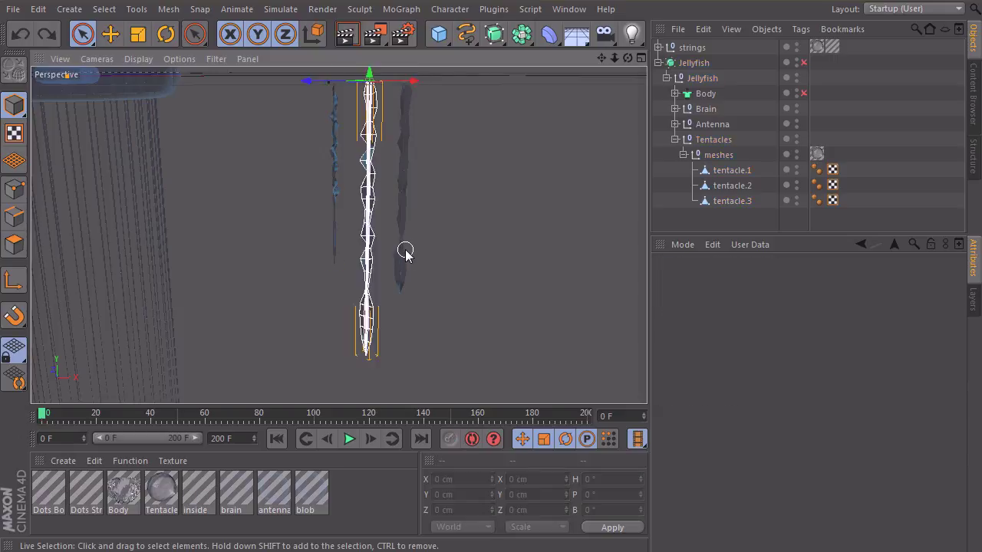
{"action": "key", "text": "ctrl+z"}
{"action": "key", "text": "ctrl+z"}
{"action": "key", "text": "ctrl+z"}
{"action": "key", "text": "ctrl+z"}
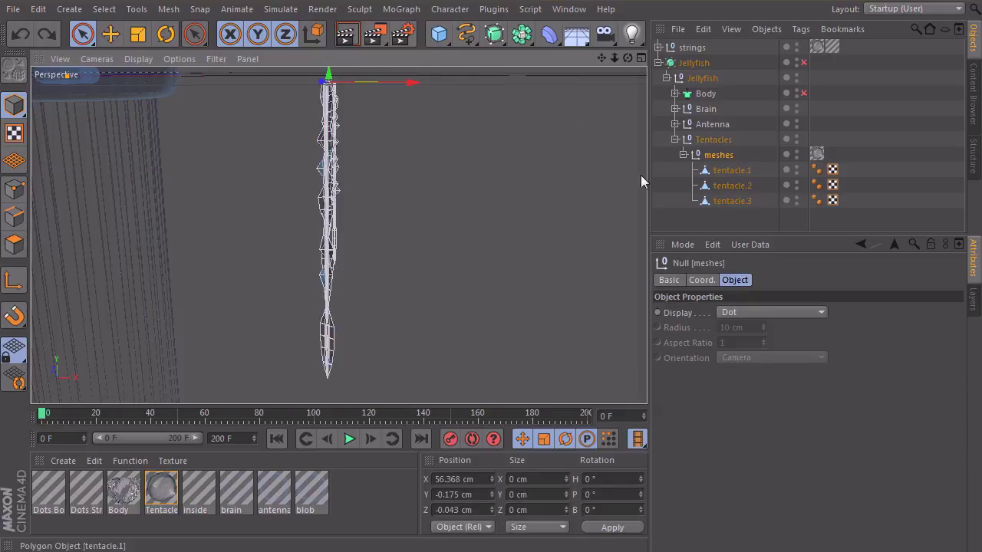
{"action": "key", "text": "ctrl+z"}
{"action": "left_click", "coordinate": [278, 215]}
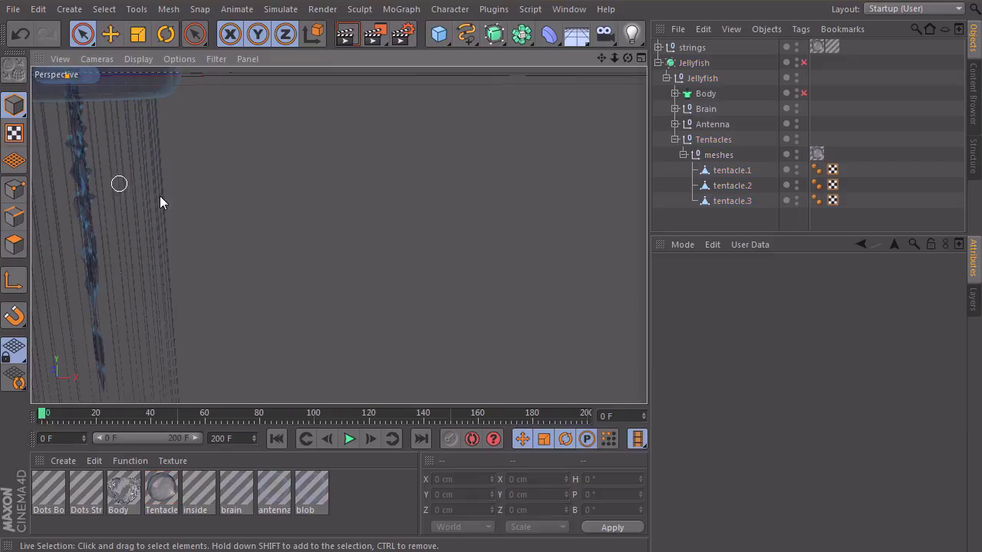
- Examine from below where the three tentacles attach beneath the blob at the centre of the jellyfish
{"action": "middle_click_drag", "start_coordinate": [159, 196], "coordinate": [373, 241], "text": "alt"}
{"action": "left_click_drag", "start_coordinate": [373, 241], "coordinate": [381, 176], "text": "alt"}
{"action": "scroll", "coordinate": [421, 191], "scroll_direction": "up", "scroll_amount": 8}
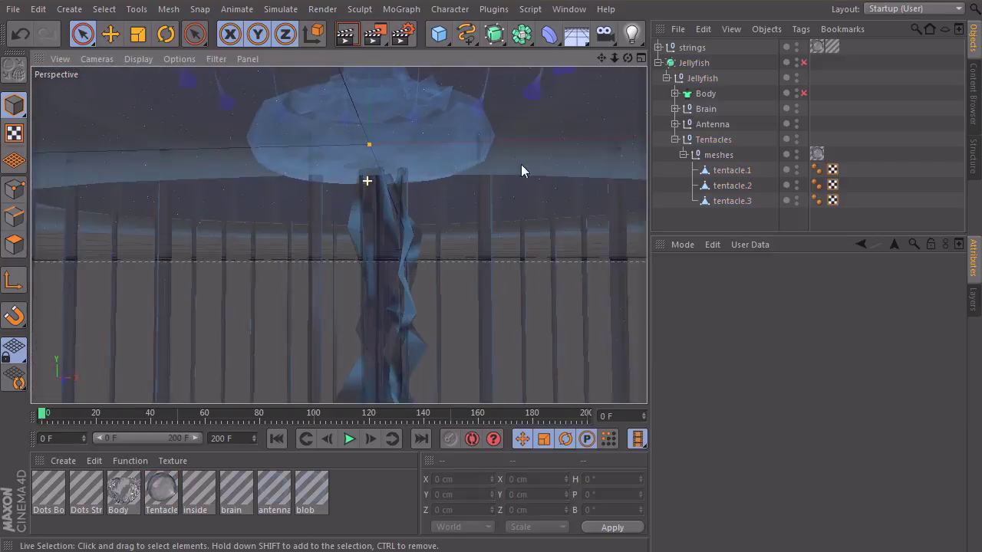
{"action": "right_click_drag", "start_coordinate": [381, 117], "coordinate": [295, 124], "text": "alt"}
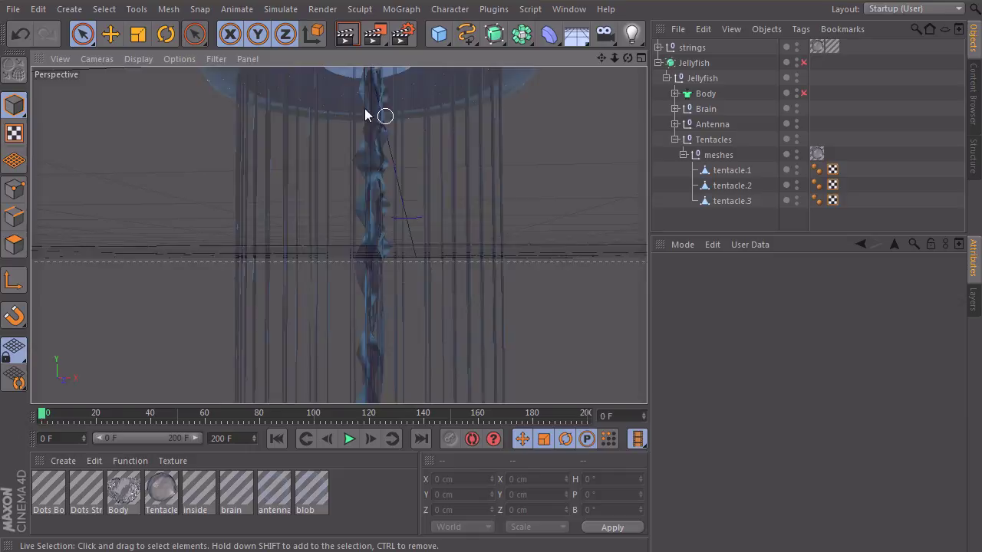
{"action": "left_click_drag", "start_coordinate": [386, 117], "coordinate": [375, 87], "text": "alt"}
{"action": "left_click_drag", "start_coordinate": [383, 173], "coordinate": [384, 168], "text": "alt"}
{"action": "middle_click_drag", "start_coordinate": [384, 168], "coordinate": [363, 267], "text": "alt"}
{"action": "left_click_drag", "start_coordinate": [343, 206], "coordinate": [350, 184], "text": "alt"}
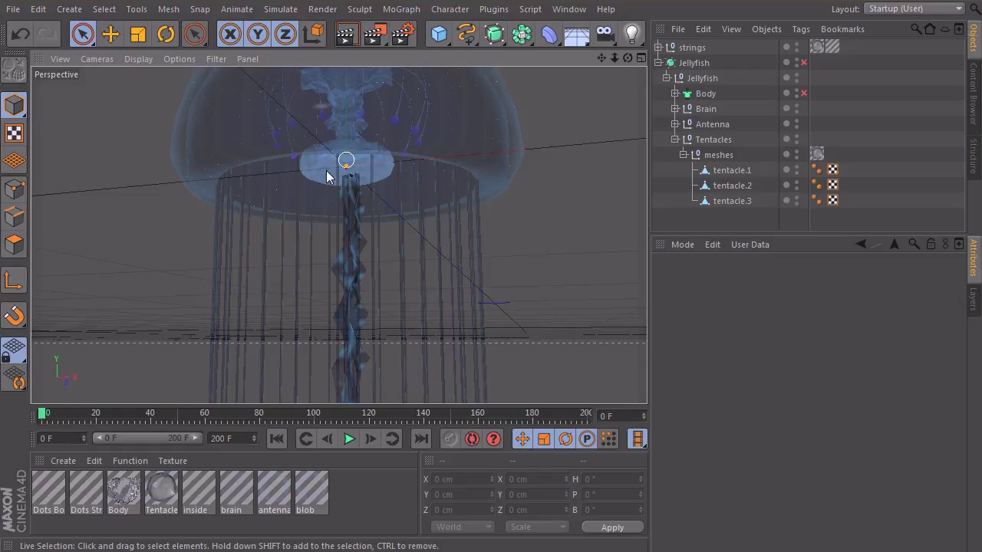
- Review the full length of the tentacles and strings hanging from the jellyfish body
{"action": "scroll", "coordinate": [444, 232], "scroll_direction": "down", "scroll_amount": 5}
{"action": "middle_click_drag", "start_coordinate": [414, 289], "coordinate": [393, 189], "text": "alt"}
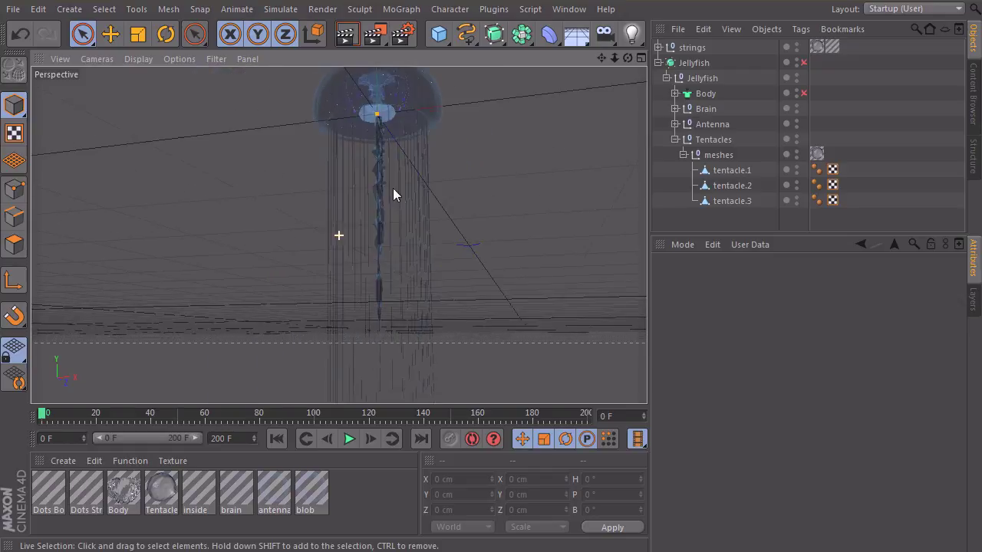
{"action": "left_click_drag", "start_coordinate": [392, 189], "coordinate": [424, 201], "text": "alt"}
{"action": "middle_click_drag", "start_coordinate": [425, 141], "coordinate": [424, 201], "text": "alt"}
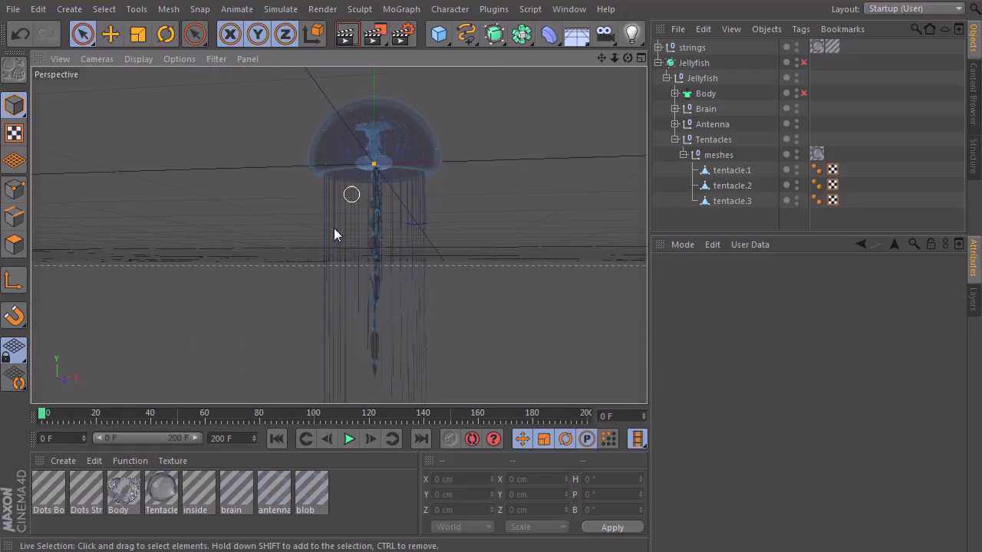
{"action": "left_click_drag", "start_coordinate": [381, 180], "coordinate": [410, 223], "text": "alt"}
{"action": "right_click_drag", "start_coordinate": [375, 173], "coordinate": [434, 170], "text": "alt"}
{"action": "left_click_drag", "start_coordinate": [338, 235], "coordinate": [433, 198], "text": "alt"}
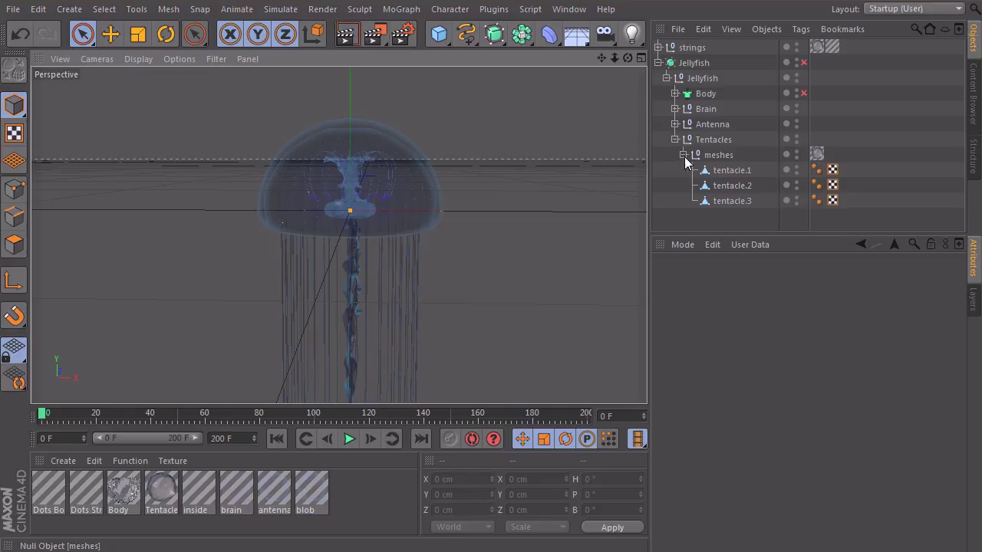
{"action": "right_click_drag", "start_coordinate": [410, 214], "coordinate": [366, 212], "text": "alt"}
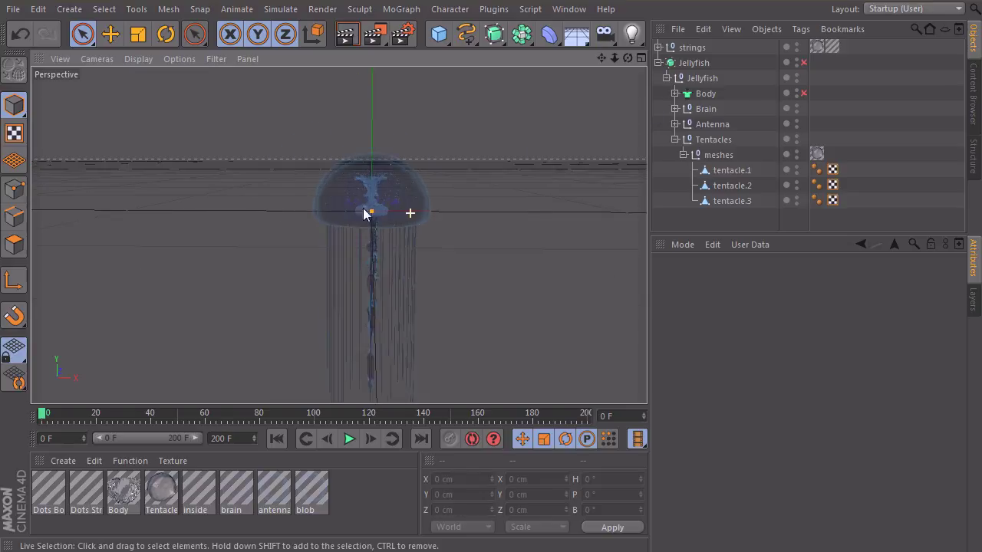
{"action": "middle_click_drag", "start_coordinate": [415, 213], "coordinate": [379, 234], "text": "alt"}
{"action": "middle_click_drag", "start_coordinate": [345, 263], "coordinate": [342, 223], "text": "alt"}
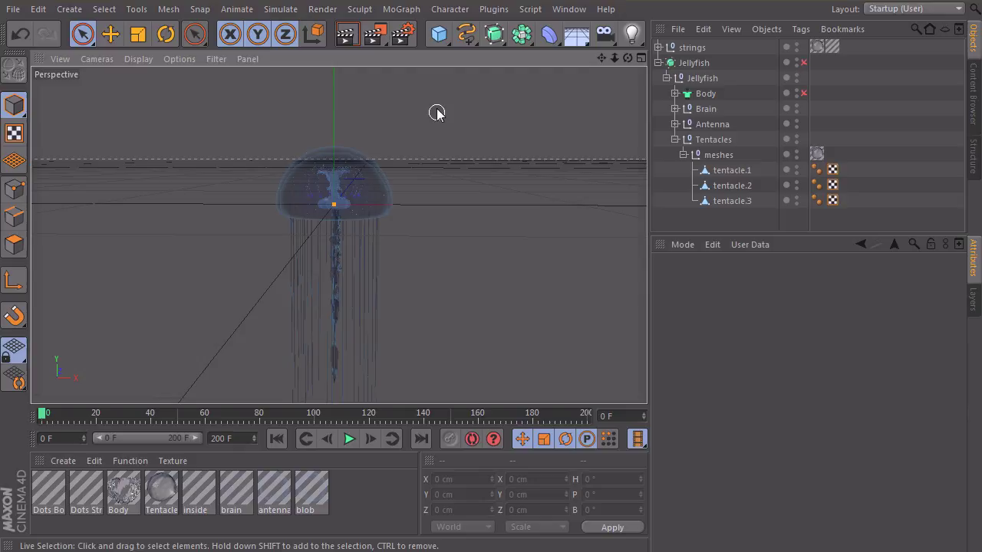
{"action": "mouse_move", "coordinate": [401, 207]}
{"action": "middle_mouse_down", "text": "alt"}
{"action": "mouse_move", "coordinate": [374, 253]}
{"action": "mouse_move", "coordinate": [372, 239]}
{"action": "middle_mouse_up", "text": "alt"}
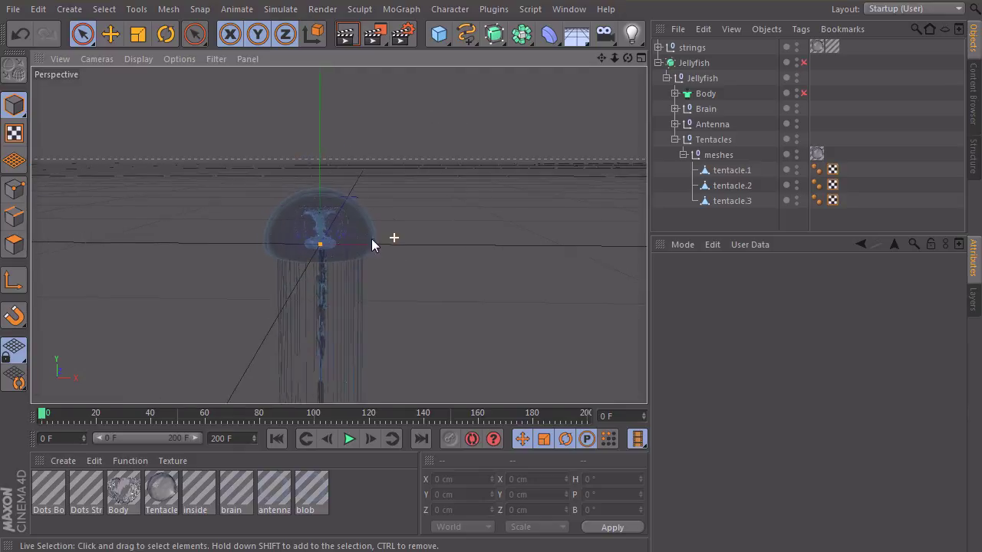
{"action": "left_click_drag", "start_coordinate": [372, 239], "coordinate": [337, 178], "text": "alt"}
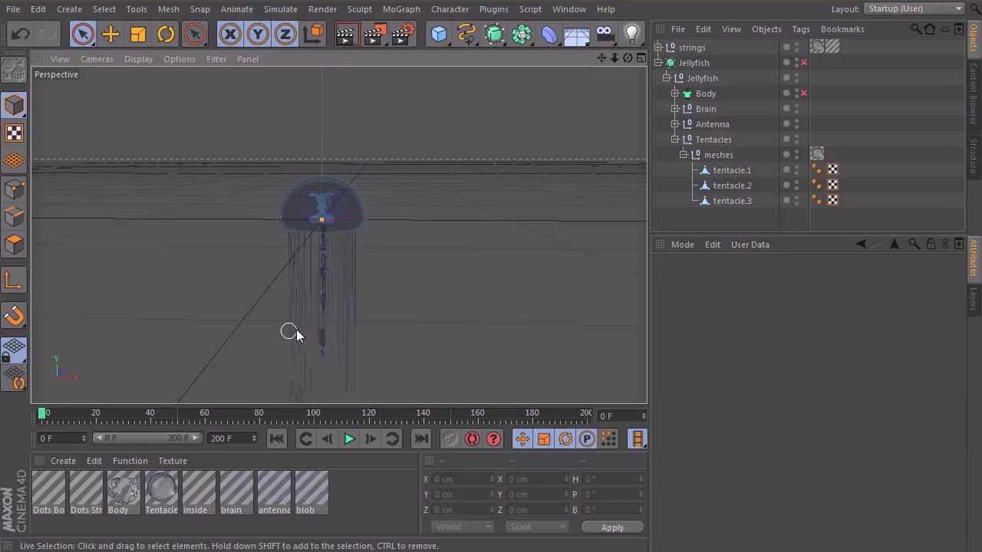
{"action": "middle_click_drag", "start_coordinate": [349, 267], "coordinate": [324, 186], "text": "alt"}
{"action": "right_click_drag", "start_coordinate": [313, 180], "coordinate": [364, 159], "text": "alt"}
{"action": "middle_click_drag", "start_coordinate": [340, 235], "coordinate": [339, 158], "text": "alt"}
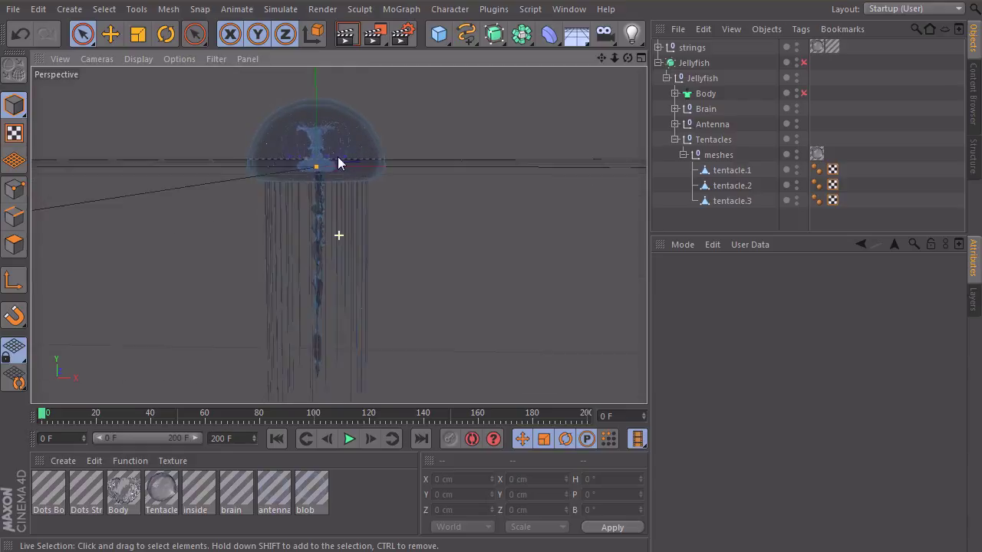
{"action": "left_click_drag", "start_coordinate": [361, 152], "coordinate": [332, 247], "text": "alt"}
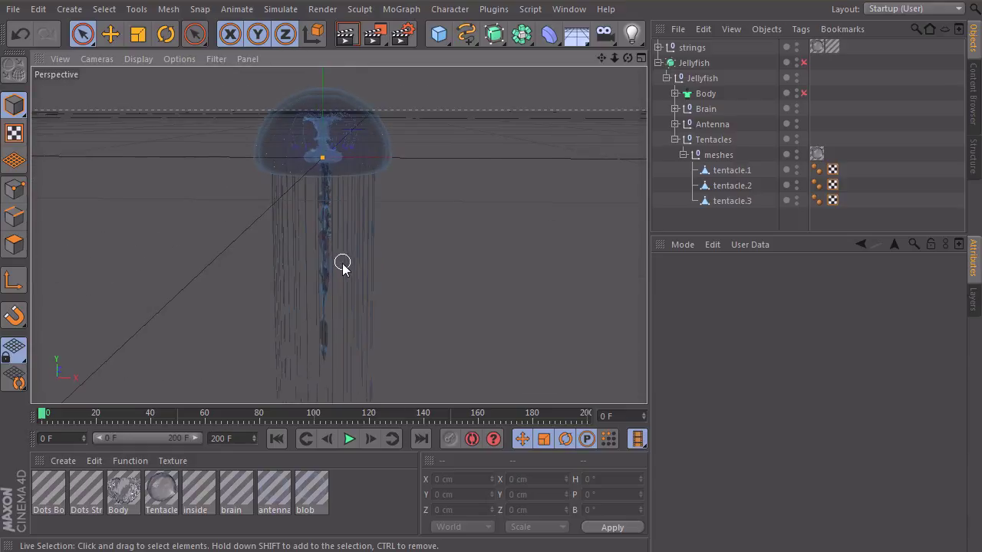